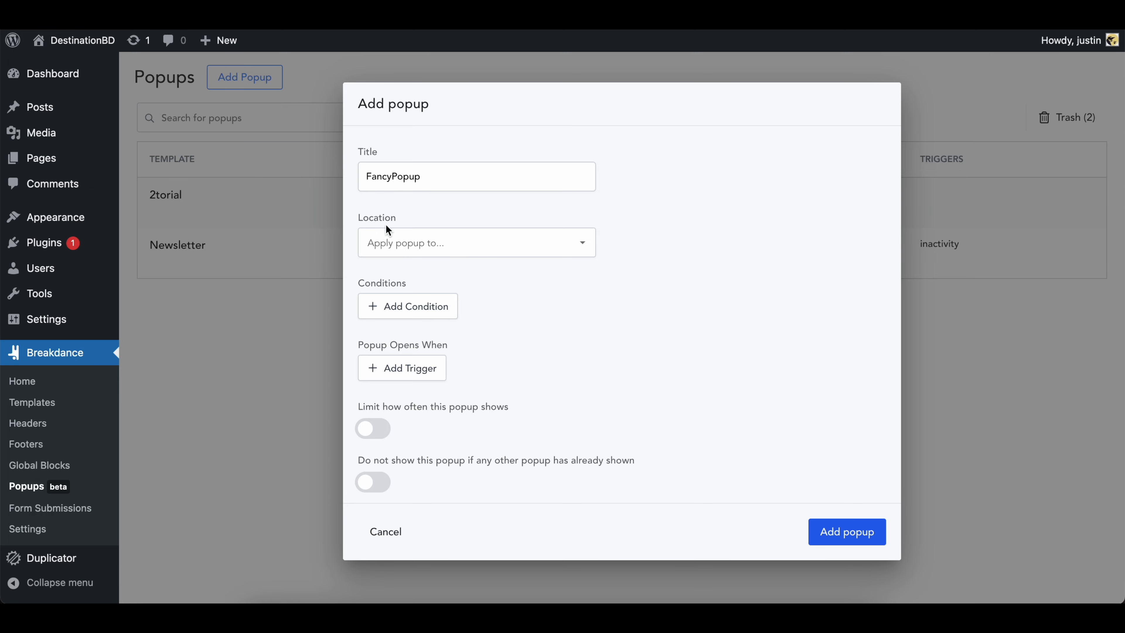
Set the new popup's location to Everywhere
{"action": "left_click", "coordinate": [388, 231]}
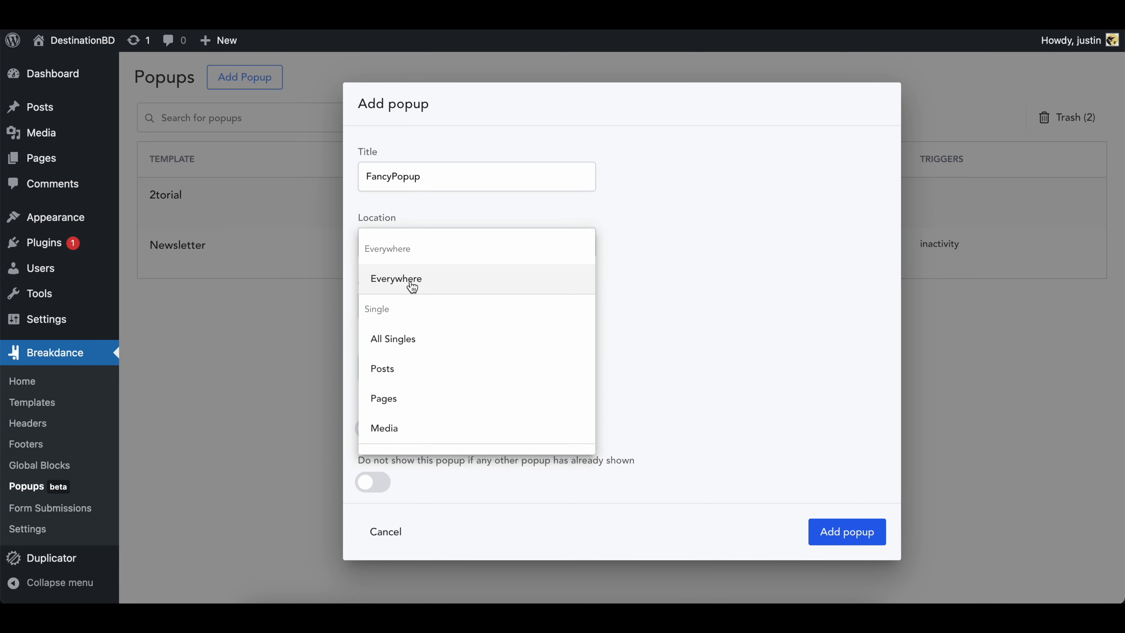
{"action": "scroll", "coordinate": [410, 289], "scroll_direction": "down", "scroll_amount": 10}
{"action": "scroll", "coordinate": [445, 343], "scroll_direction": "up", "scroll_amount": 10}
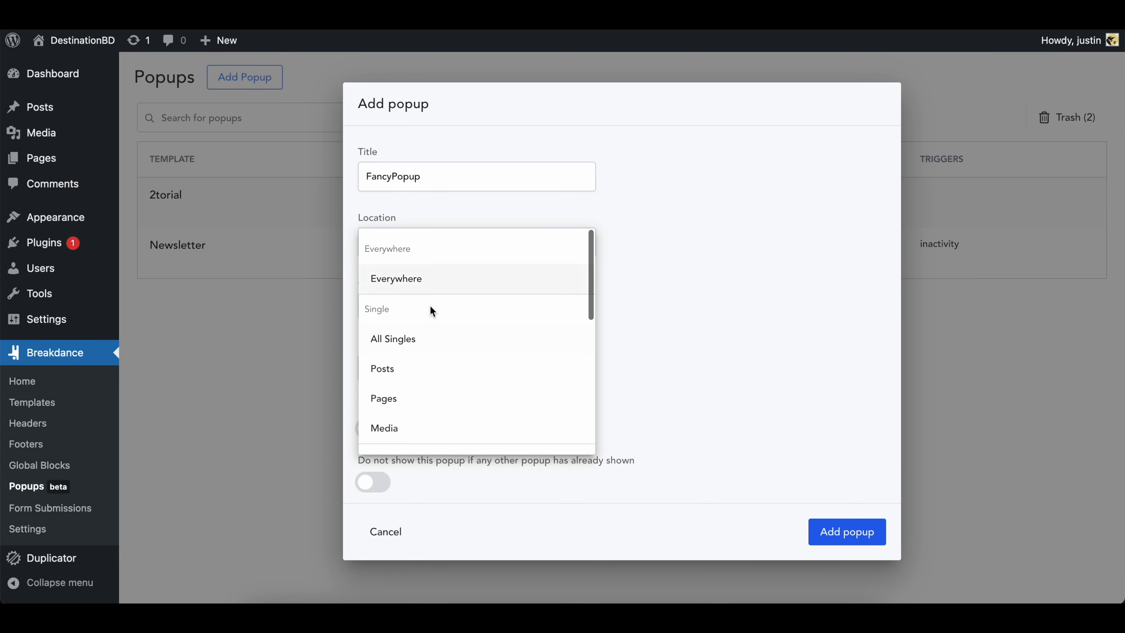
{"action": "left_click", "coordinate": [407, 286]}
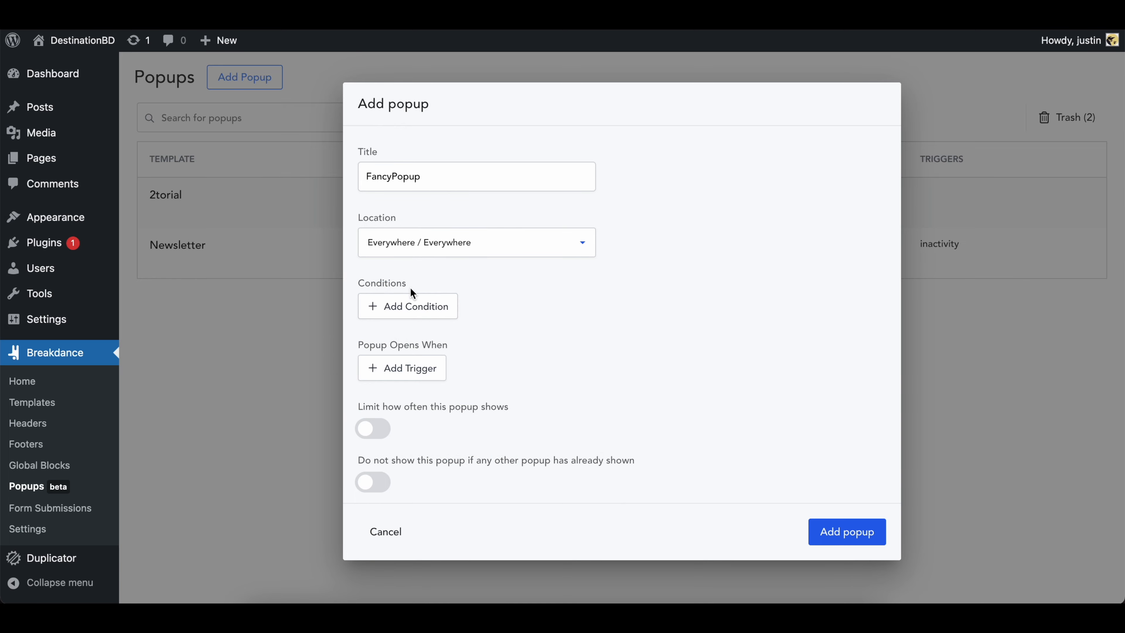
Add a User Inactivity trigger with a length of 3 seconds and create the popup
{"action": "left_click", "coordinate": [403, 368]}
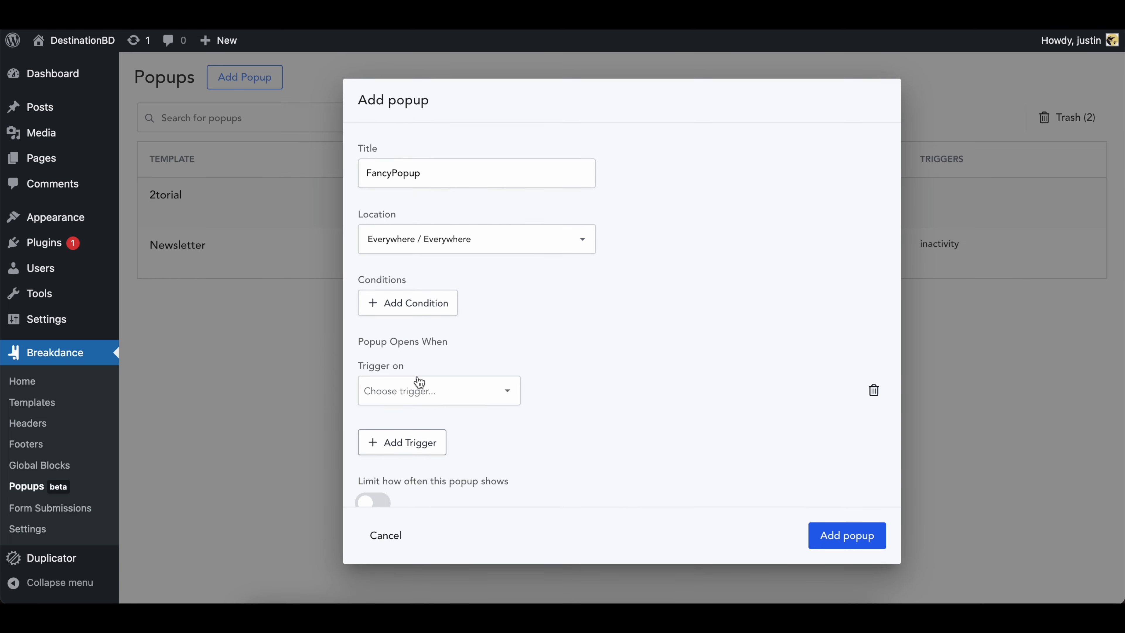
{"action": "left_click", "coordinate": [461, 404]}
{"action": "left_click", "coordinate": [442, 487]}
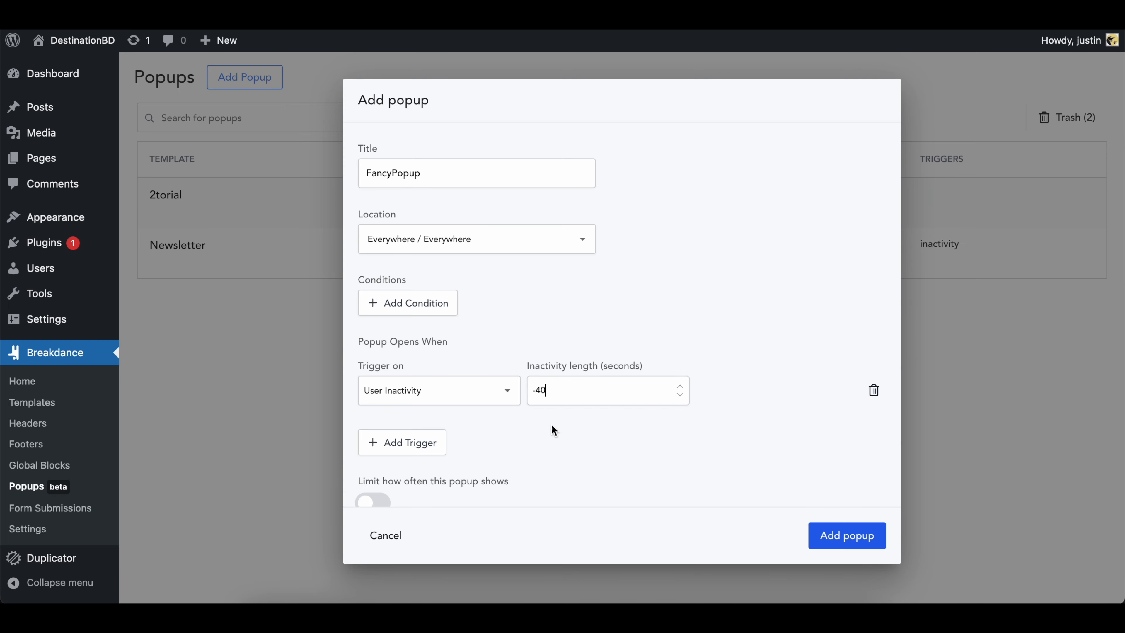
{"action": "scroll", "coordinate": [553, 430], "scroll_direction": "down", "scroll_amount": 1}
{"action": "double_click", "coordinate": [536, 377]}
{"action": "type", "text": "3"}
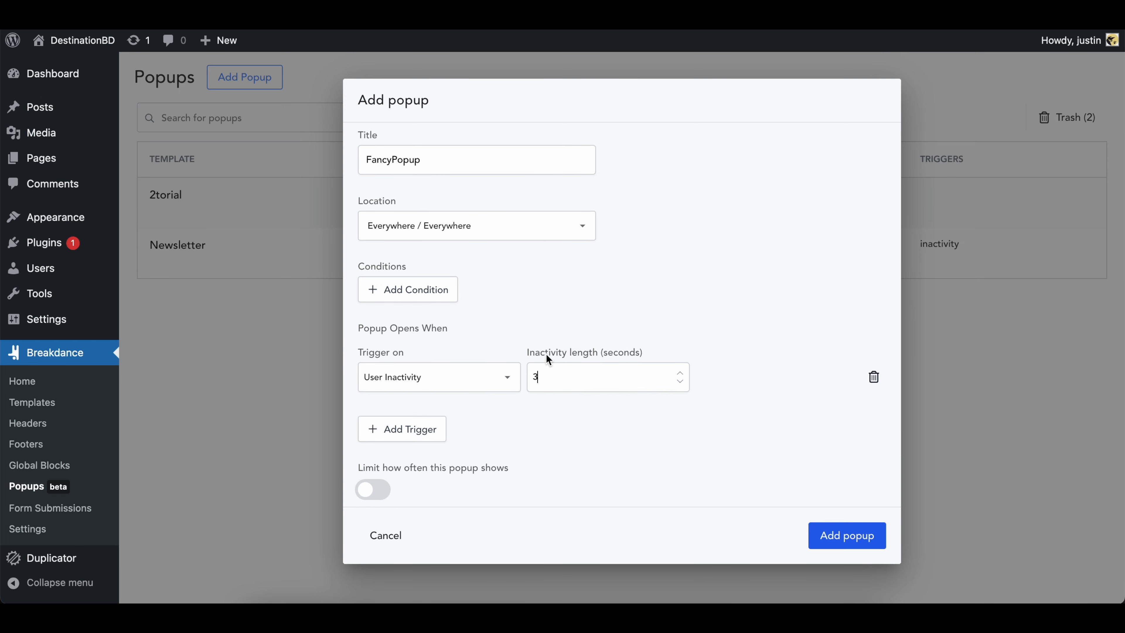
{"action": "scroll", "coordinate": [550, 359], "scroll_direction": "down", "scroll_amount": 2}
{"action": "left_click", "coordinate": [861, 536]}
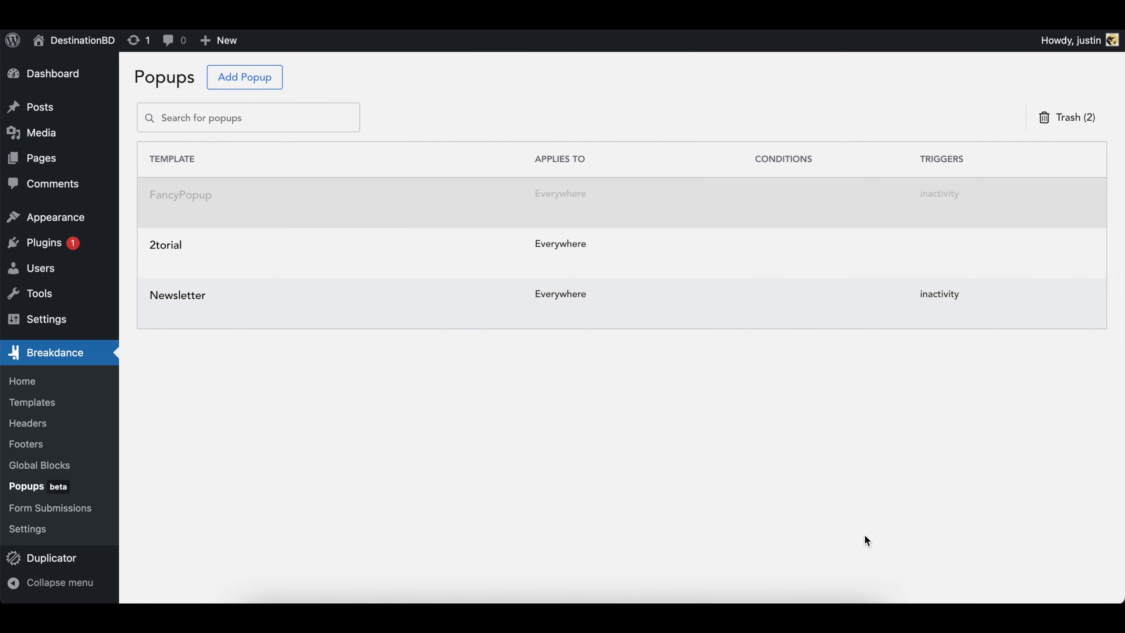
Open FancyPopup in the builder and add a Section element inside the popup
{"action": "left_click", "coordinate": [192, 215]}
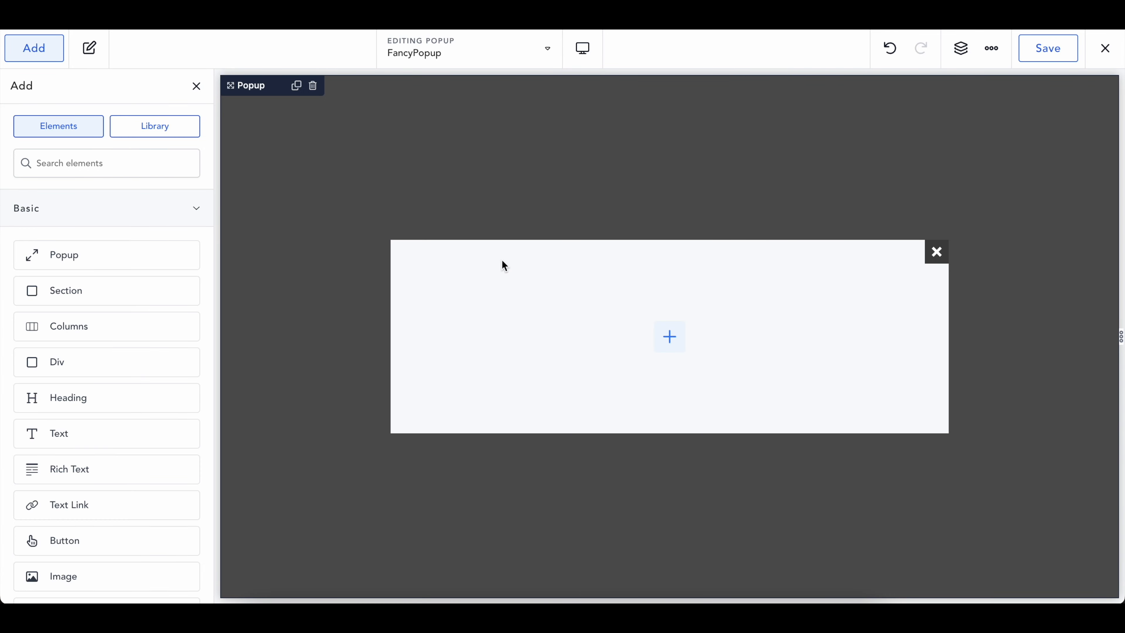
{"action": "left_click", "coordinate": [131, 291]}
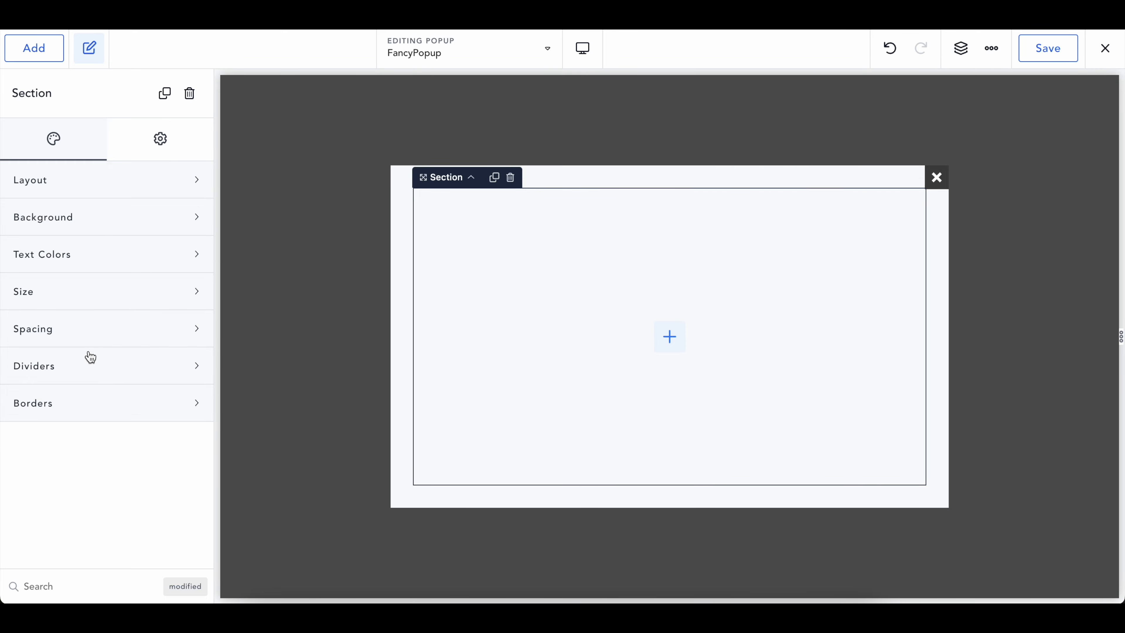
Set the section's padding to 0 px on all sides
{"action": "left_click", "coordinate": [88, 330]}
{"action": "scroll", "coordinate": [89, 331], "scroll_direction": "down", "scroll_amount": 2}
{"action": "left_click", "coordinate": [103, 315]}
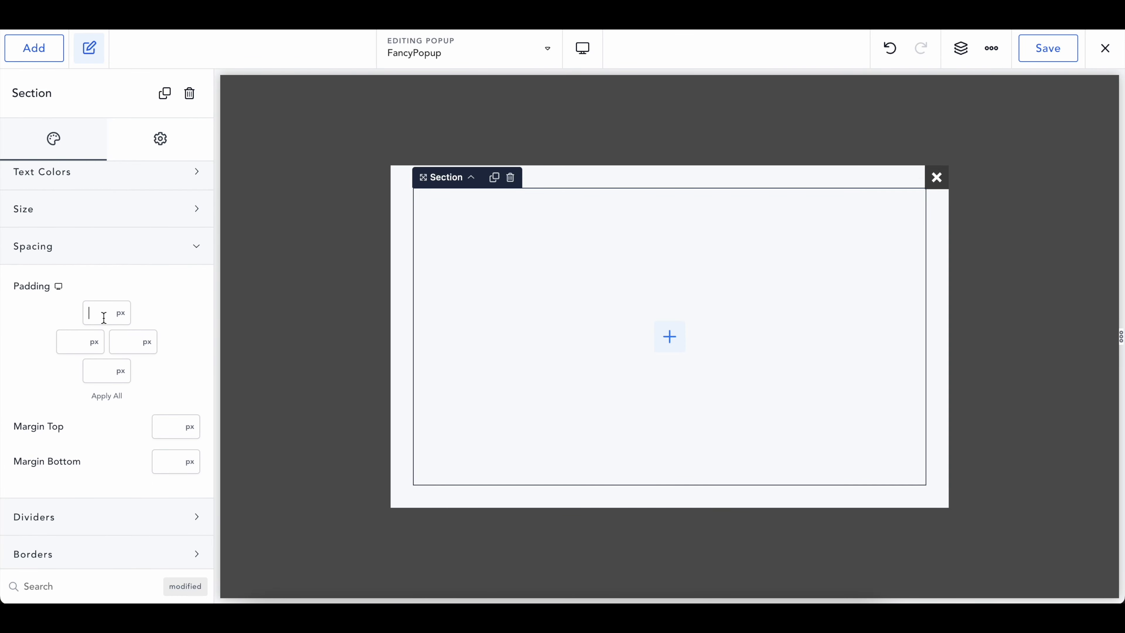
{"action": "type", "text": "0"}
{"action": "left_click", "coordinate": [107, 396]}
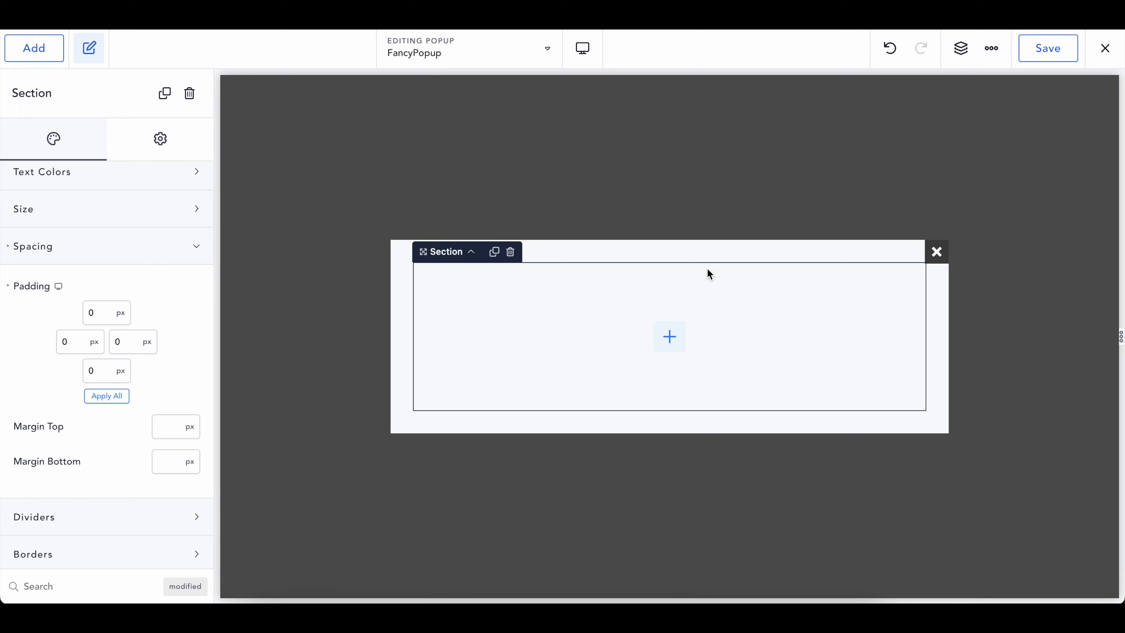
Set the Popup element's own padding to 0 px on all sides
{"action": "left_click", "coordinate": [960, 47]}
{"action": "left_click", "coordinate": [966, 120]}
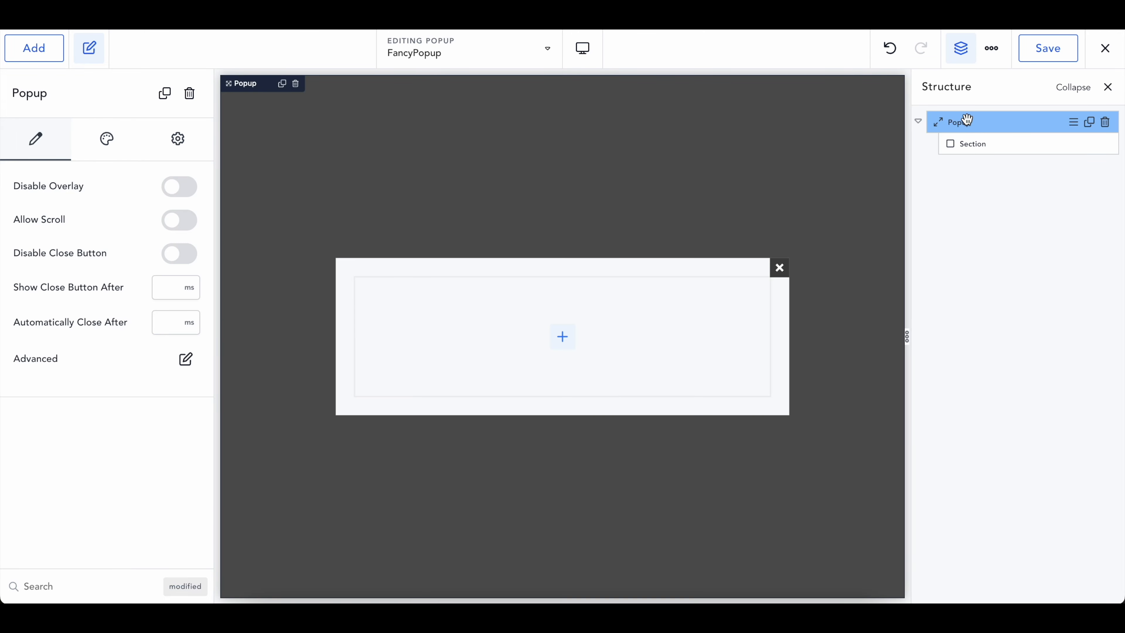
{"action": "left_click", "coordinate": [107, 139]}
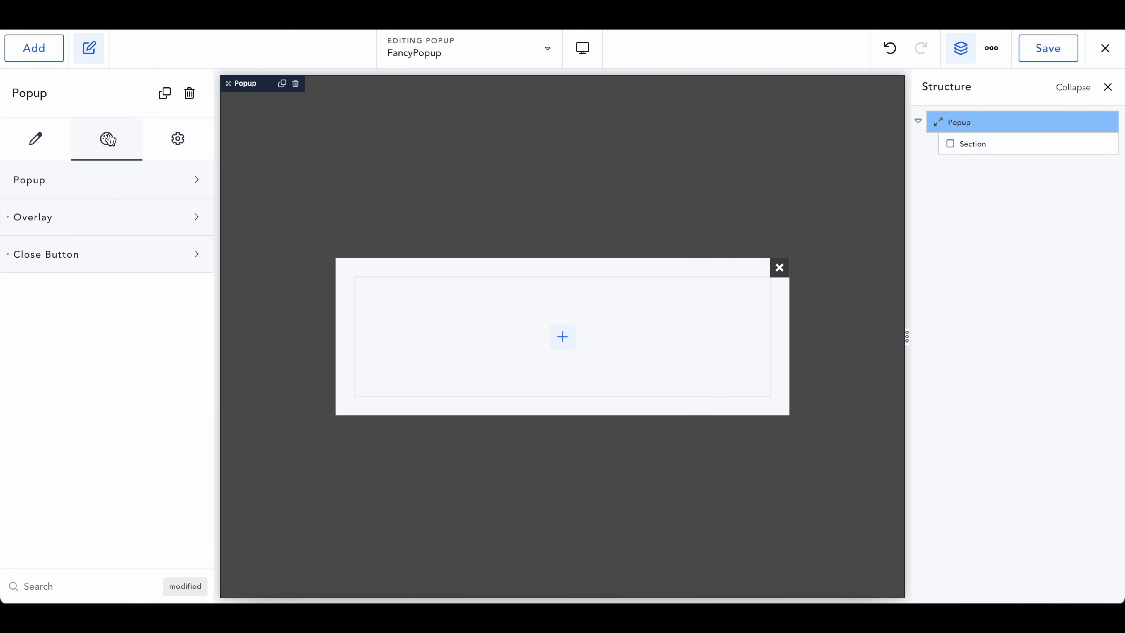
{"action": "left_click", "coordinate": [84, 186]}
{"action": "left_click", "coordinate": [185, 337]}
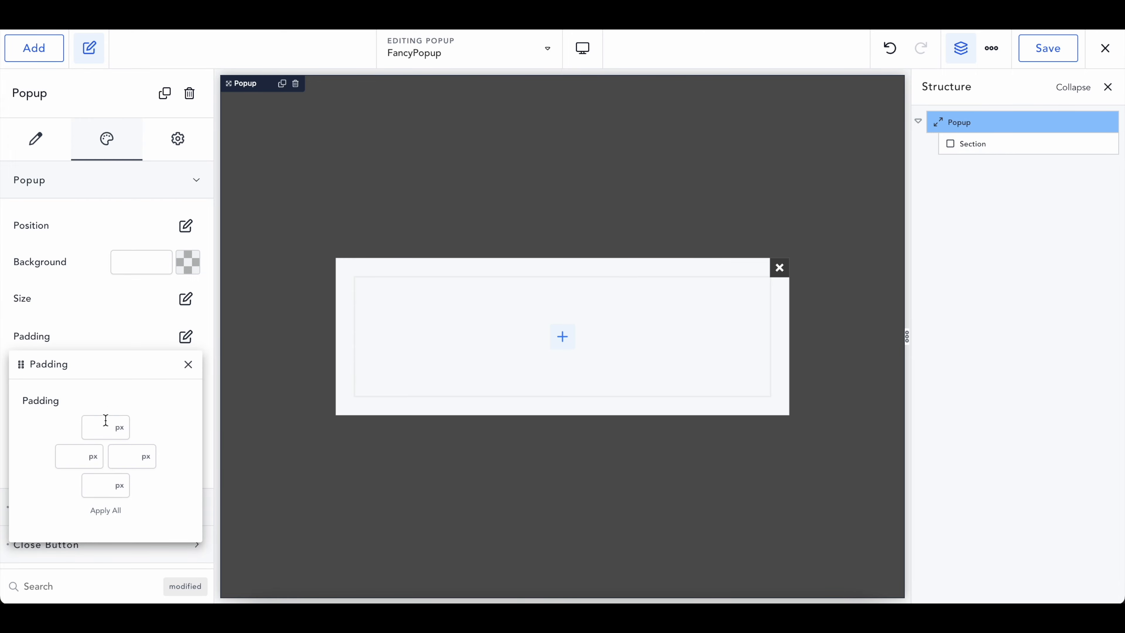
{"action": "type", "text": "0"}
{"action": "left_click", "coordinate": [105, 510]}
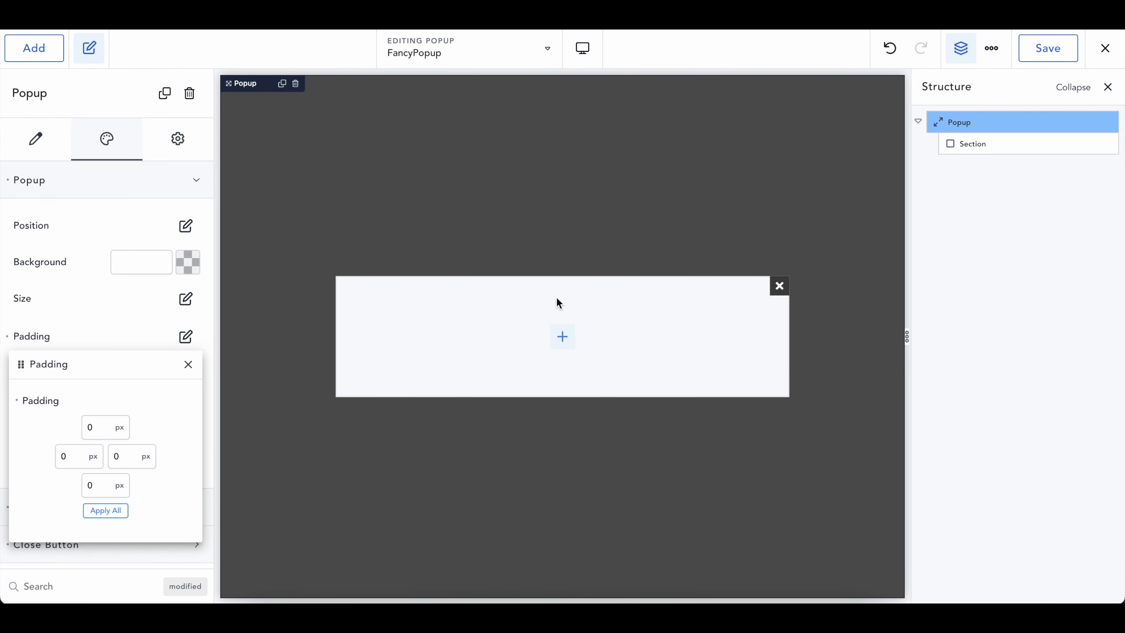
{"action": "left_click", "coordinate": [189, 364]}
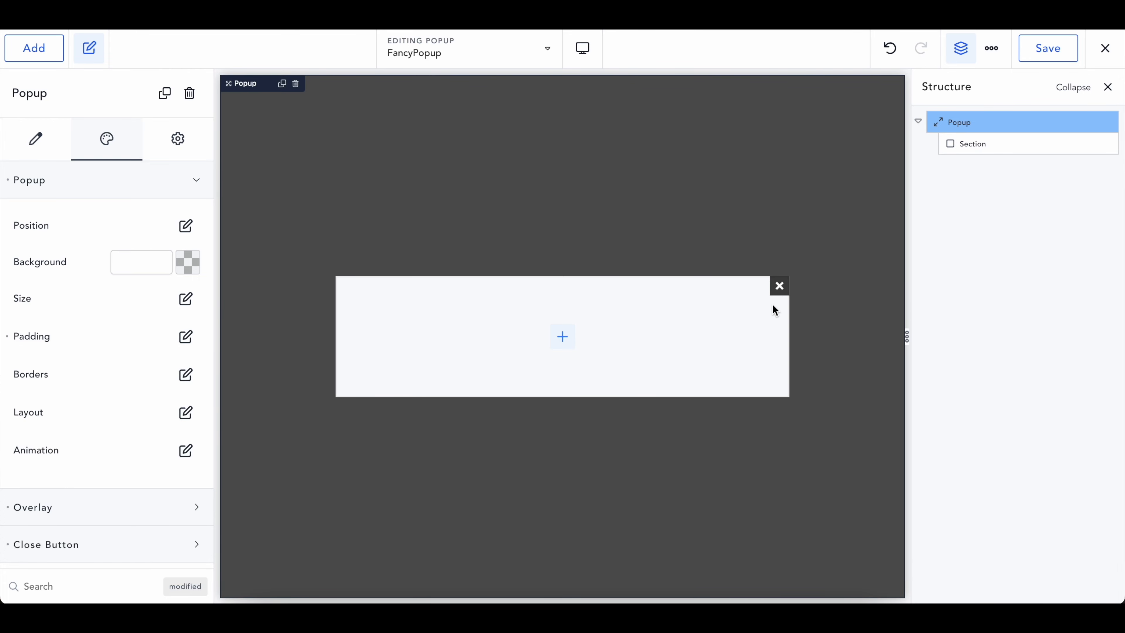
Give the popup's close button the asterisk-shaped diaspora icon from the icon library
{"action": "left_click", "coordinate": [97, 191]}
{"action": "left_click", "coordinate": [102, 267]}
{"action": "scroll", "coordinate": [159, 391], "scroll_direction": "down", "scroll_amount": 2}
{"action": "scroll", "coordinate": [159, 391], "scroll_direction": "down", "scroll_amount": 2}
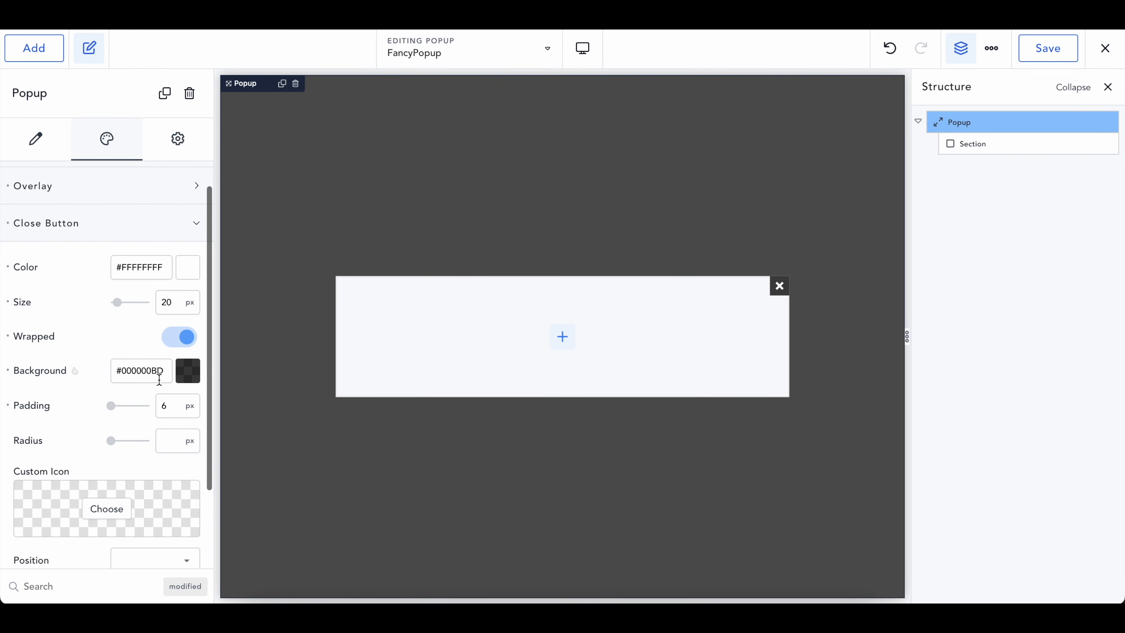
{"action": "left_click", "coordinate": [111, 481]}
{"action": "scroll", "coordinate": [488, 390], "scroll_direction": "down", "scroll_amount": 10}
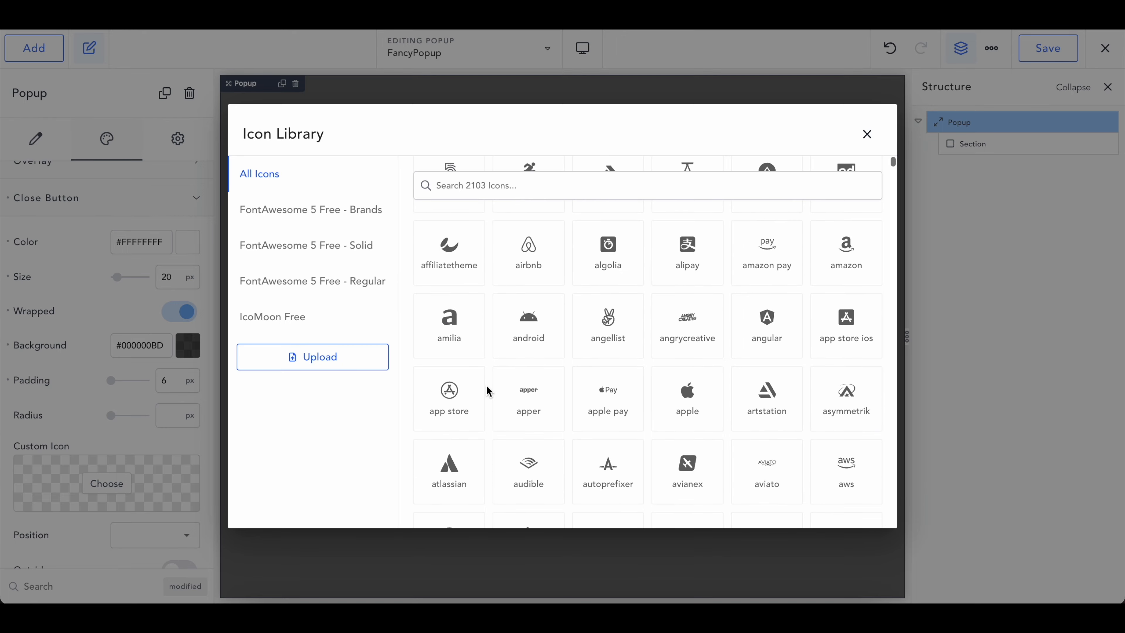
{"action": "scroll", "coordinate": [487, 390], "scroll_direction": "down", "scroll_amount": 10}
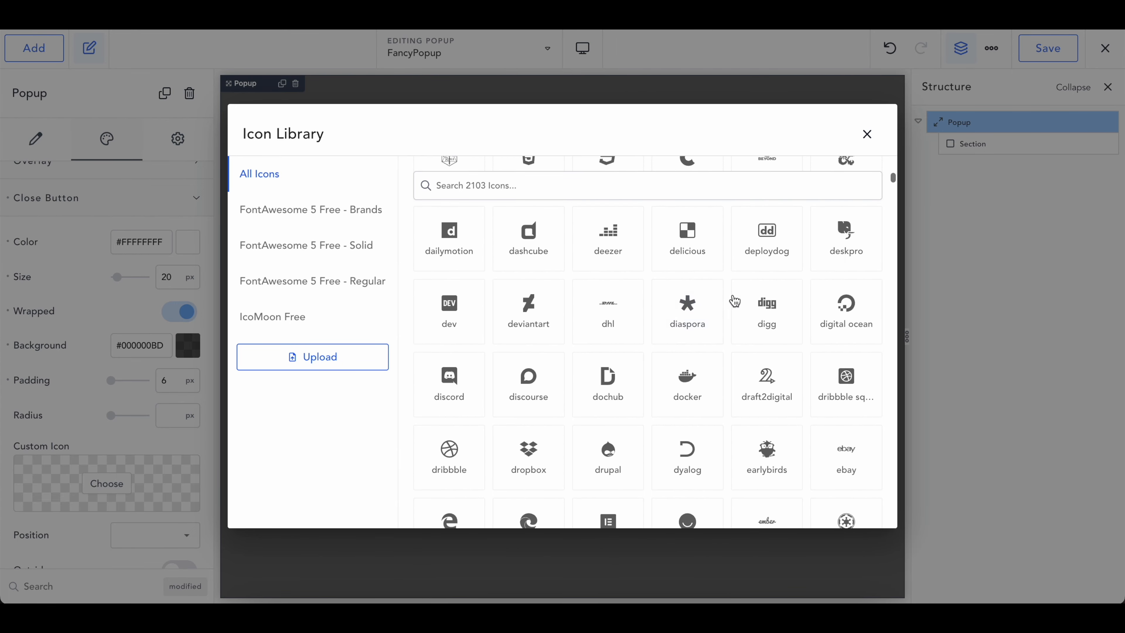
{"action": "left_click", "coordinate": [687, 311]}
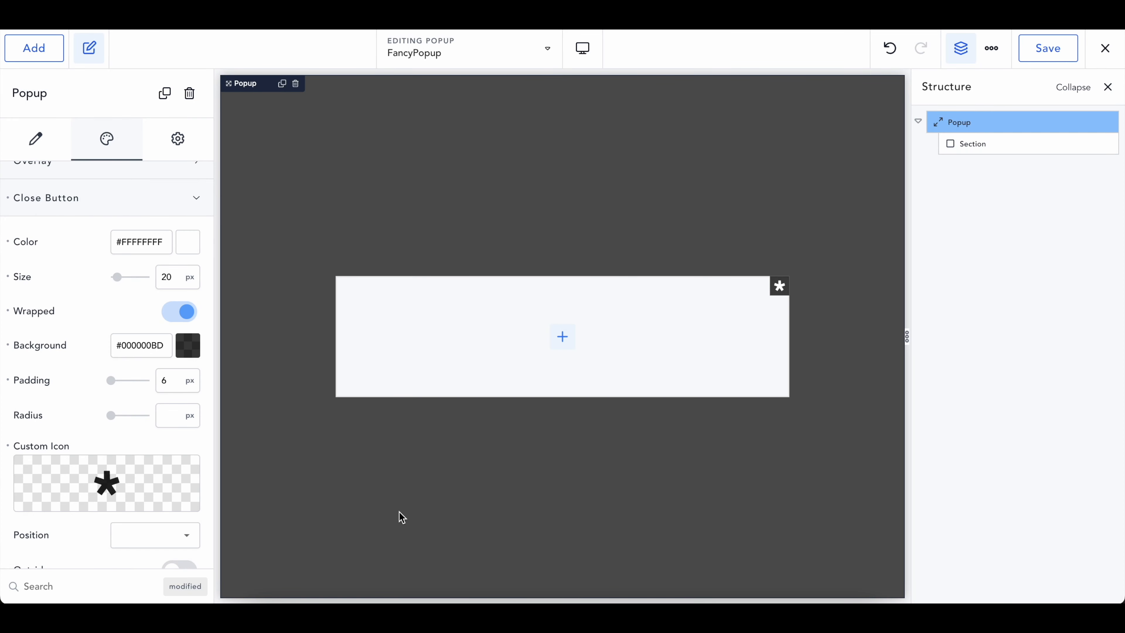
Clear the close button's background color and set its icon color to light pink #E8C0C0
{"action": "left_click", "coordinate": [185, 348]}
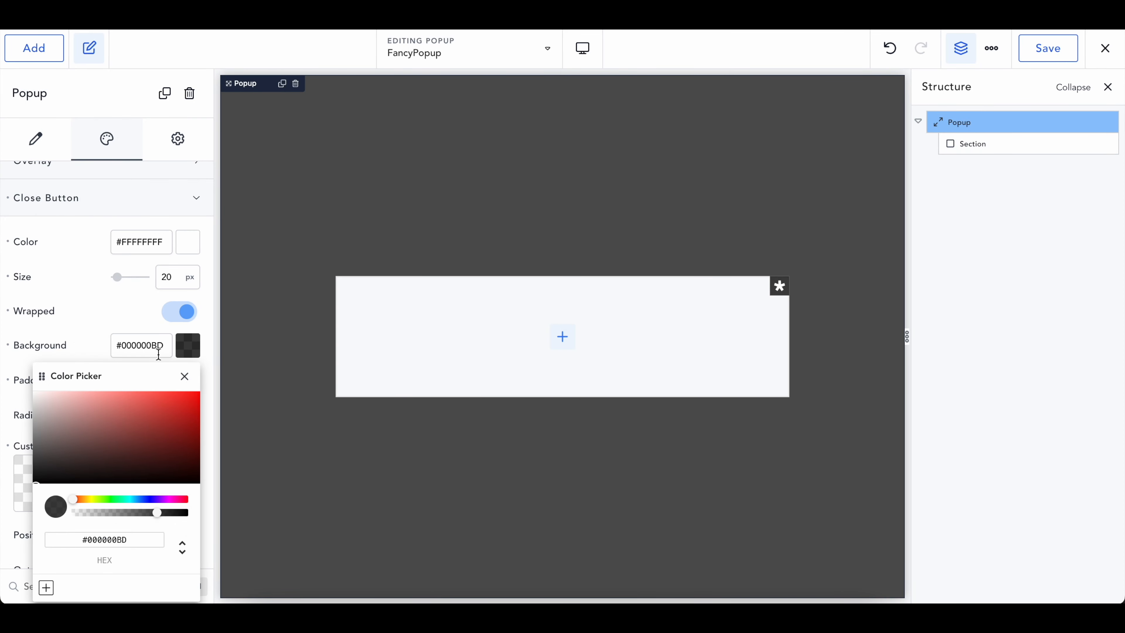
{"action": "left_click", "coordinate": [75, 345]}
{"action": "key", "text": "BackSpace"}
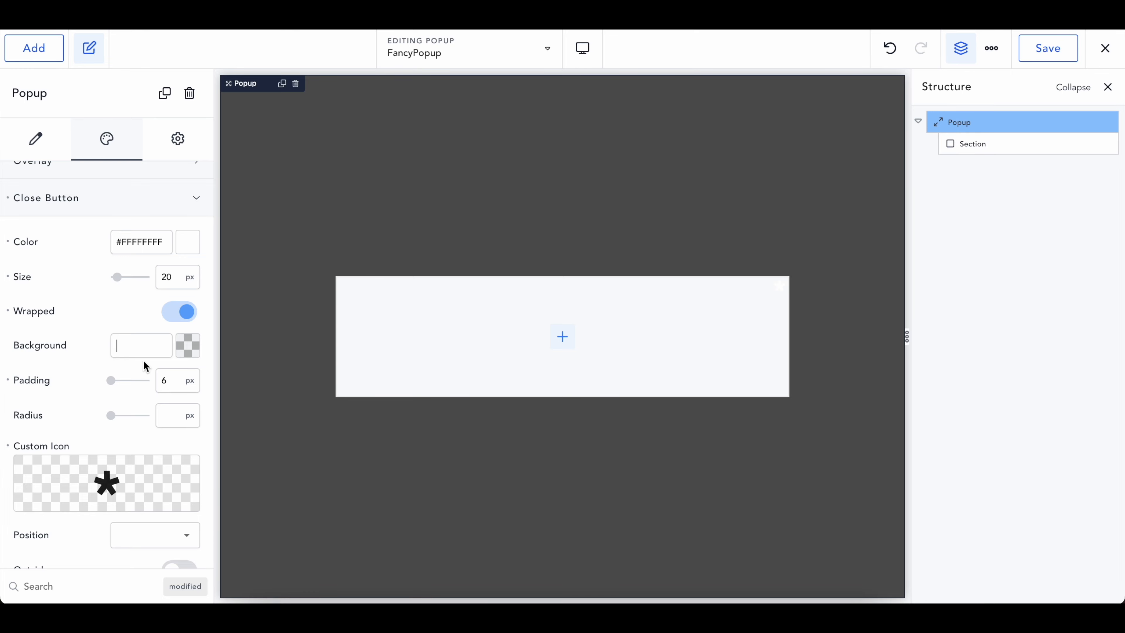
{"action": "left_click", "coordinate": [188, 242]}
{"action": "left_click", "coordinate": [65, 301]}
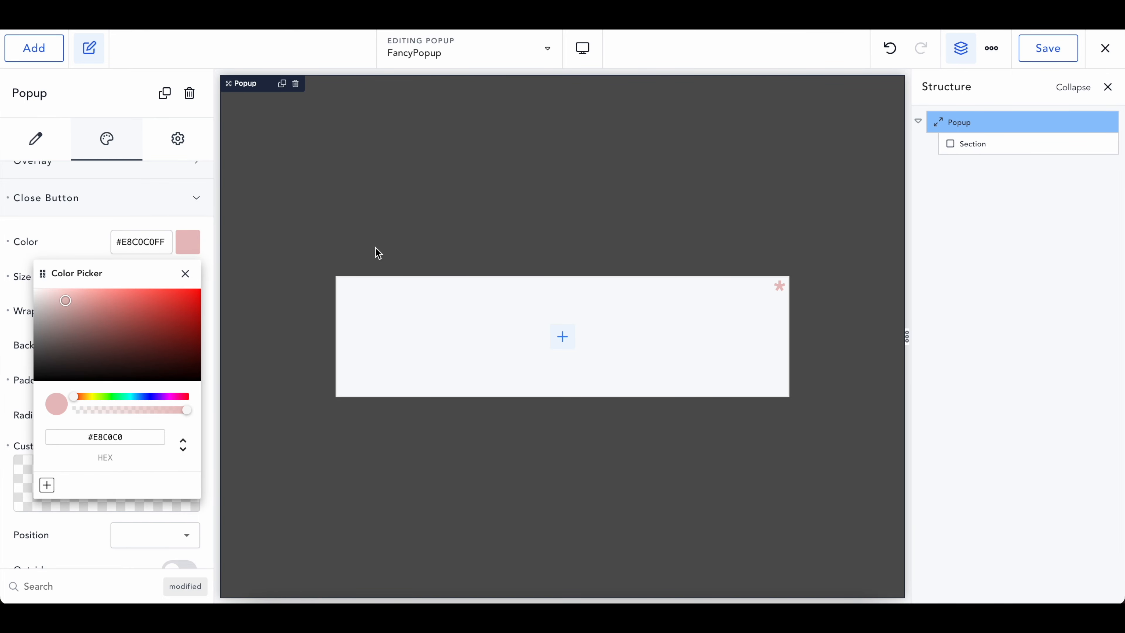
{"action": "left_click", "coordinate": [191, 276]}
{"action": "scroll", "coordinate": [121, 378], "scroll_direction": "down", "scroll_amount": 2}
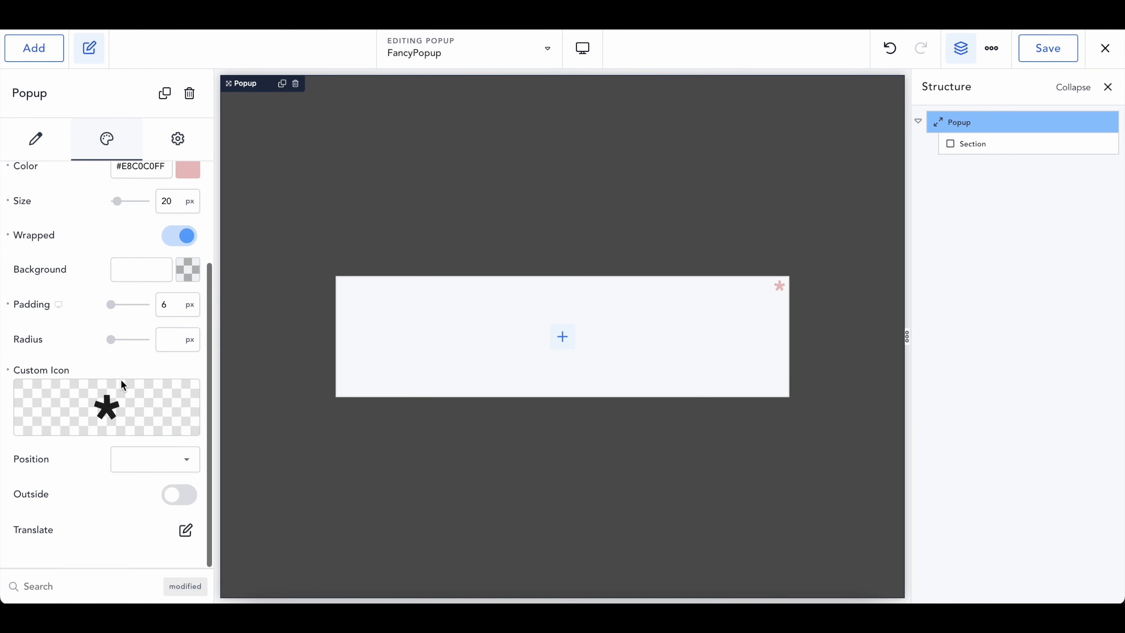
Set the popup's border radius to 10 px
{"action": "scroll", "coordinate": [121, 378], "scroll_direction": "up", "scroll_amount": 3}
{"action": "left_click", "coordinate": [99, 191]}
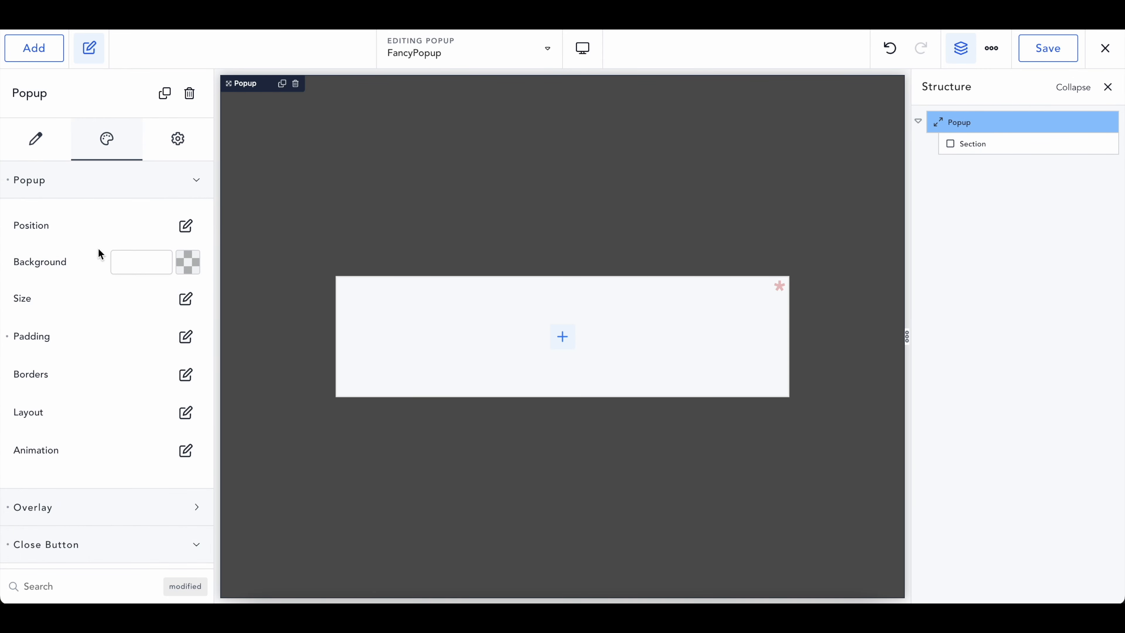
{"action": "left_click", "coordinate": [186, 376]}
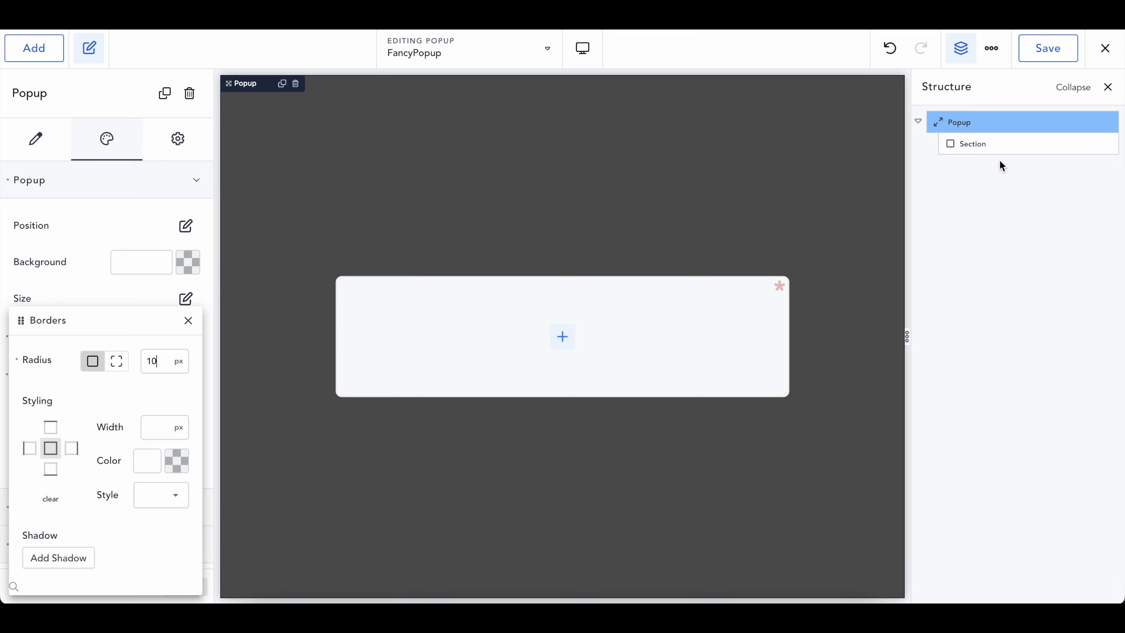
Add a Columns element to the section using the two-column structure with a wide first and narrow second column
{"action": "left_click", "coordinate": [998, 143]}
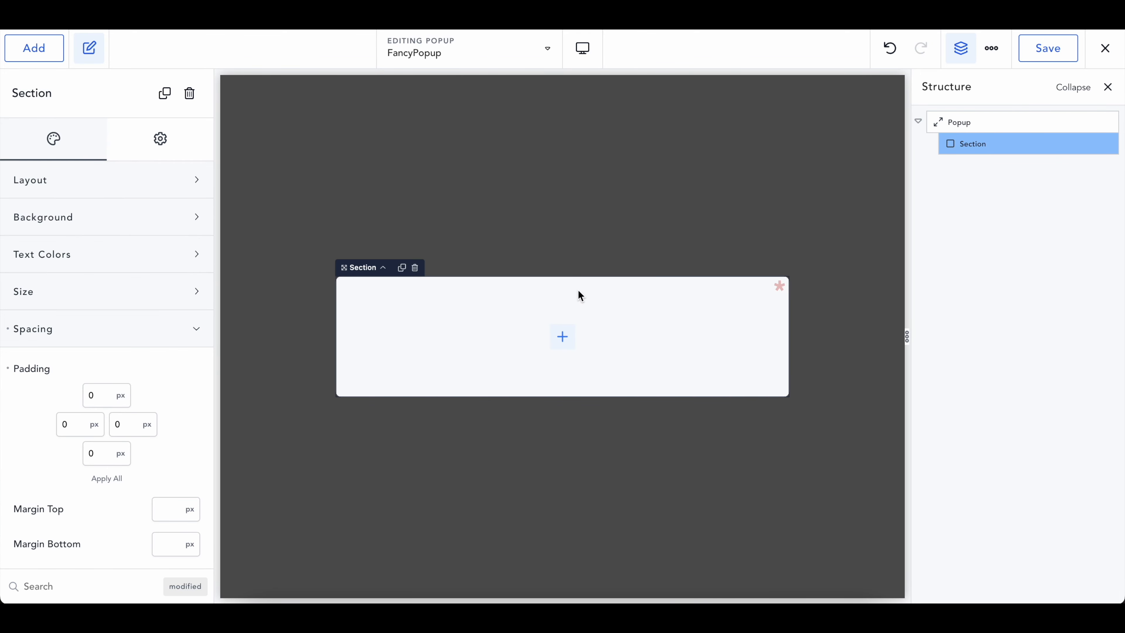
{"action": "left_click", "coordinate": [562, 343]}
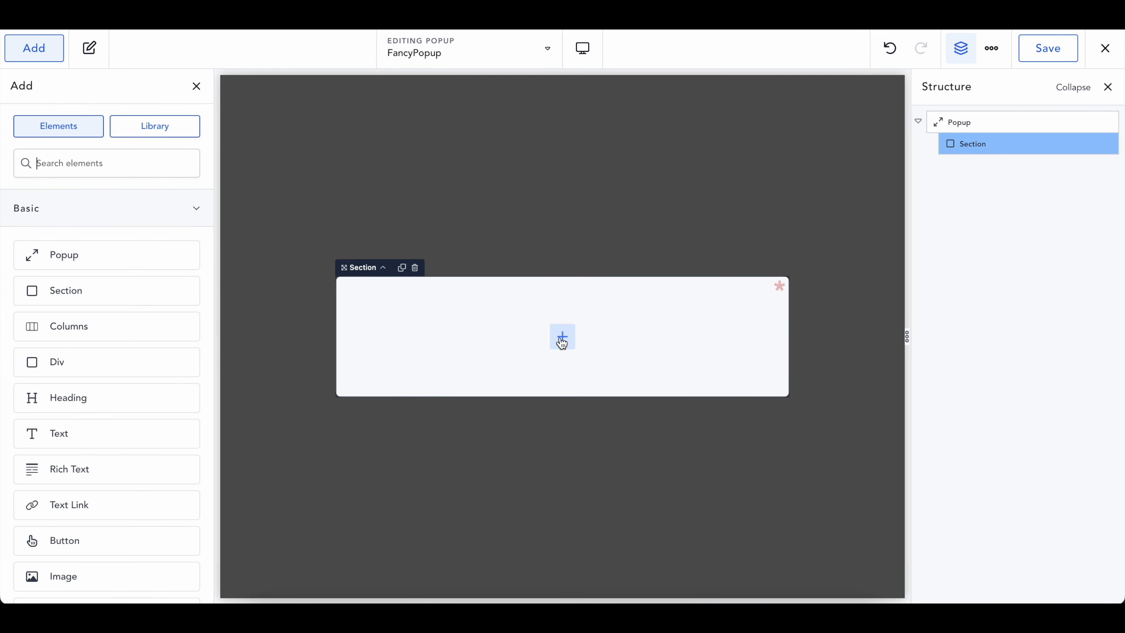
{"action": "left_click", "coordinate": [162, 335]}
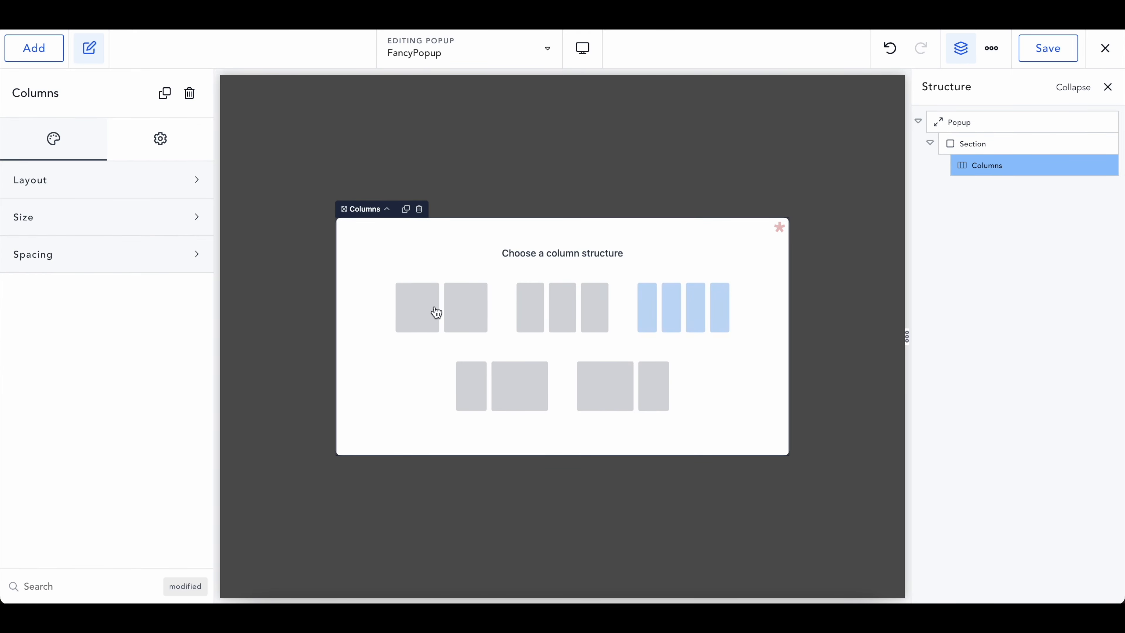
{"action": "left_click", "coordinate": [625, 400]}
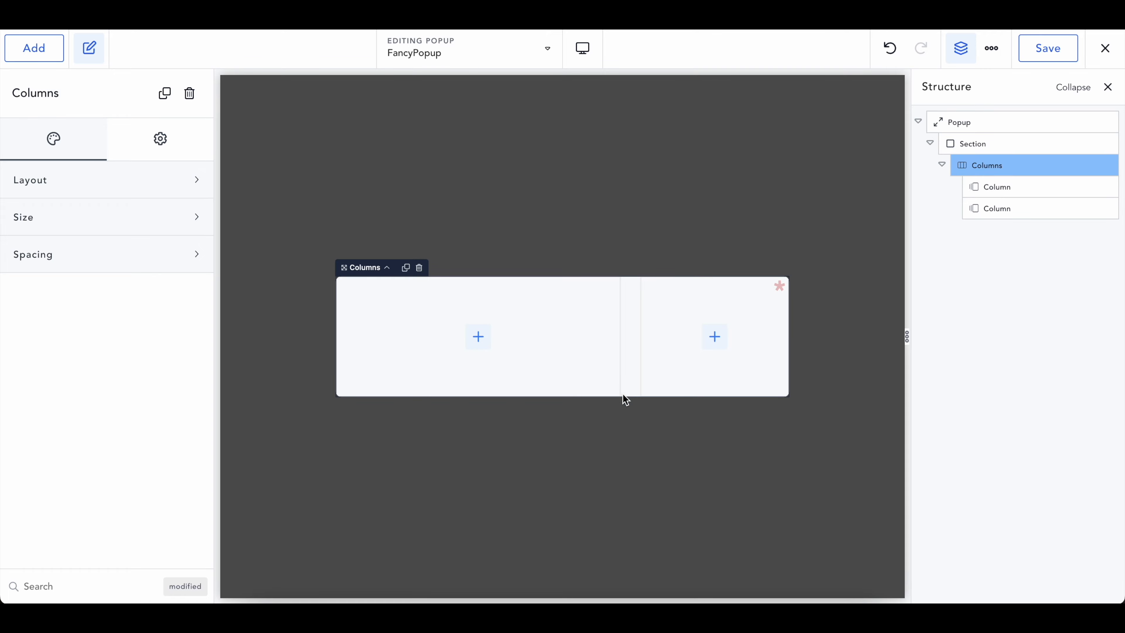
Add a Div to the wide first column and set its width to 100%
{"action": "left_click", "coordinate": [478, 336]}
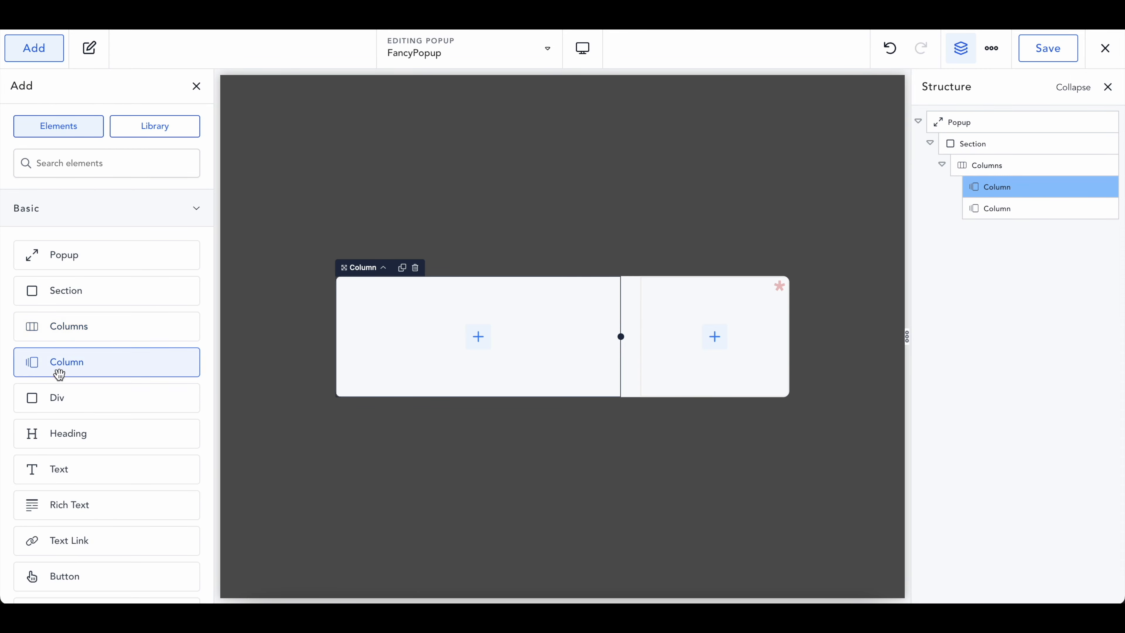
{"action": "left_click", "coordinate": [59, 397]}
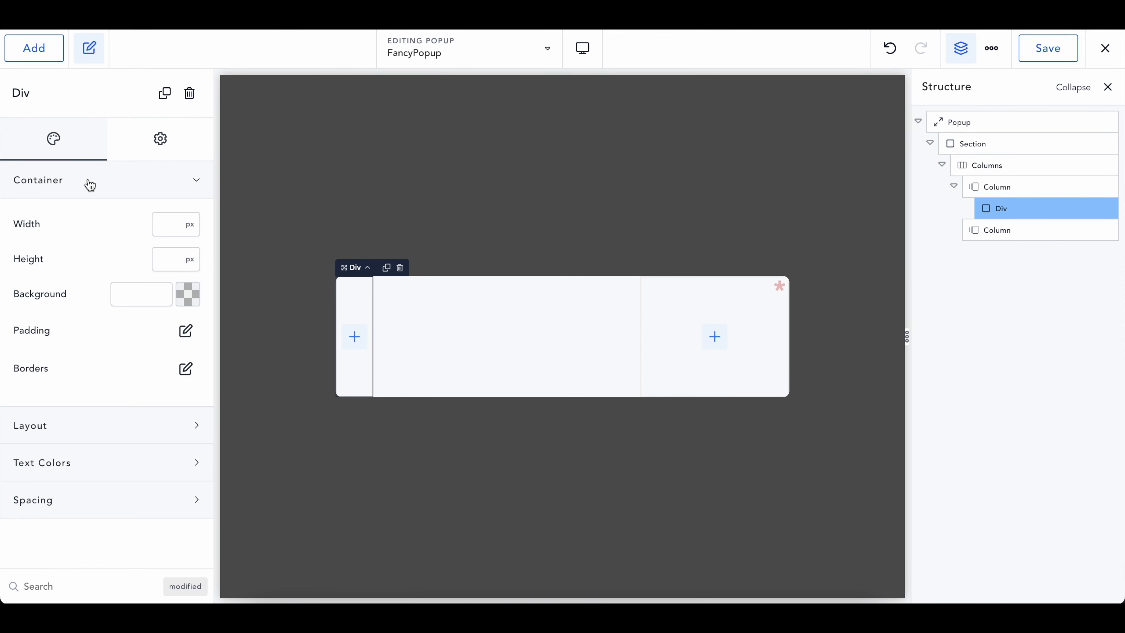
{"action": "left_click", "coordinate": [172, 223]}
{"action": "type", "text": "100"}
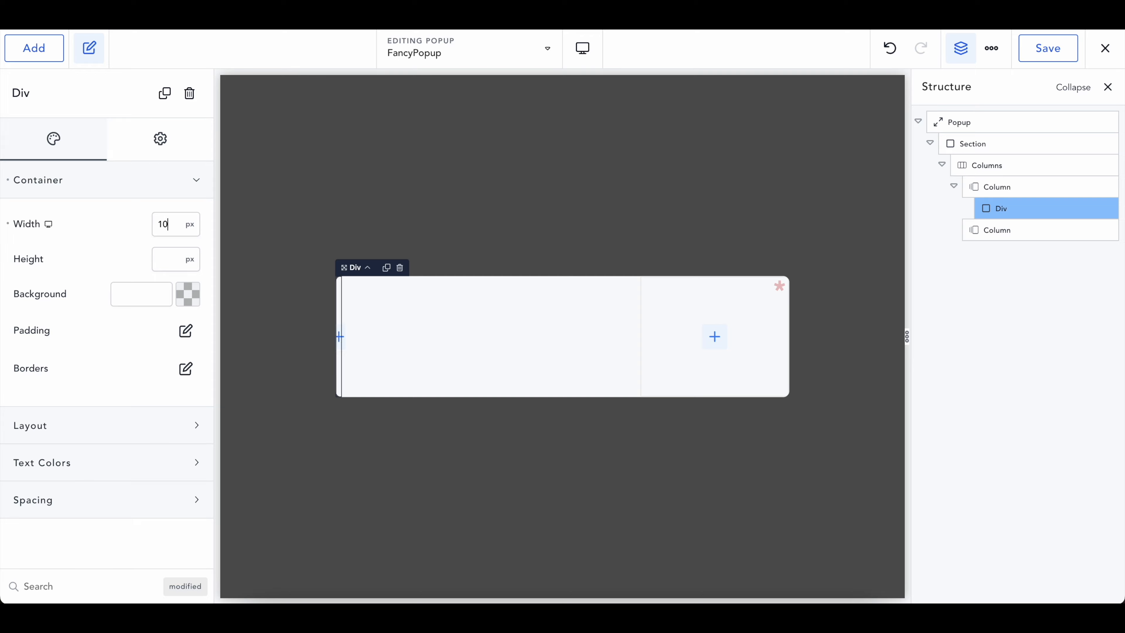
{"action": "left_click", "coordinate": [189, 225]}
{"action": "left_click", "coordinate": [196, 281]}
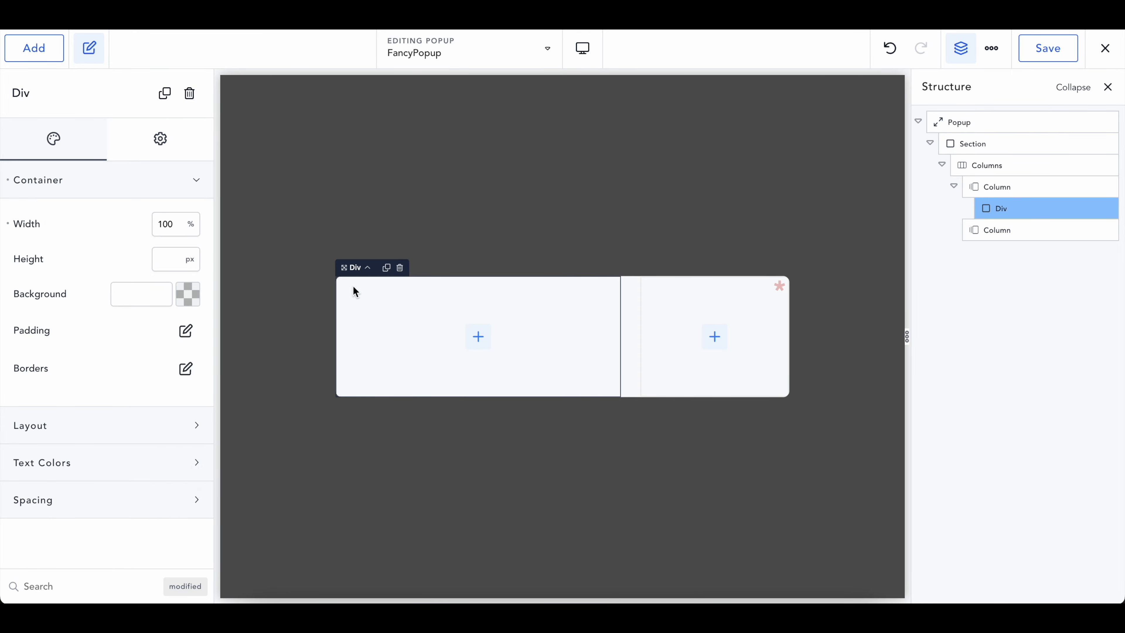
Duplicate the Div and move the copy into the narrow second column
{"action": "mouse_move", "coordinate": [1100, 216]}
{"action": "left_click", "coordinate": [1089, 209]}
{"action": "left_click_drag", "start_coordinate": [1021, 235], "coordinate": [1022, 261]}
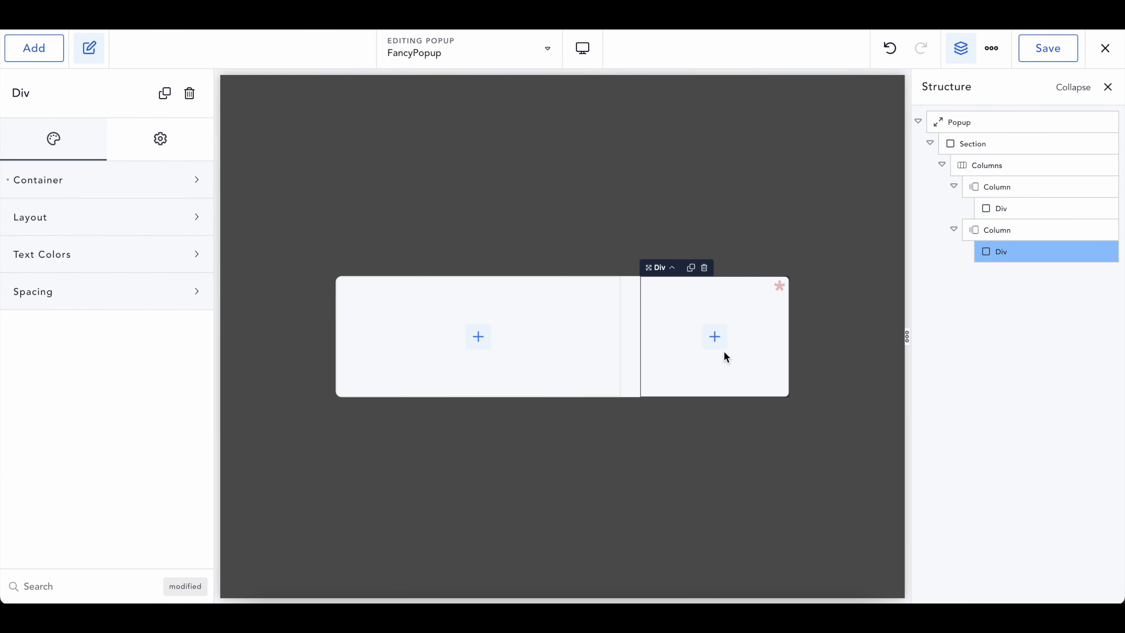
Add a Heading element to the Div in the wide column and another to the Div in the narrow column
{"action": "left_click", "coordinate": [471, 344]}
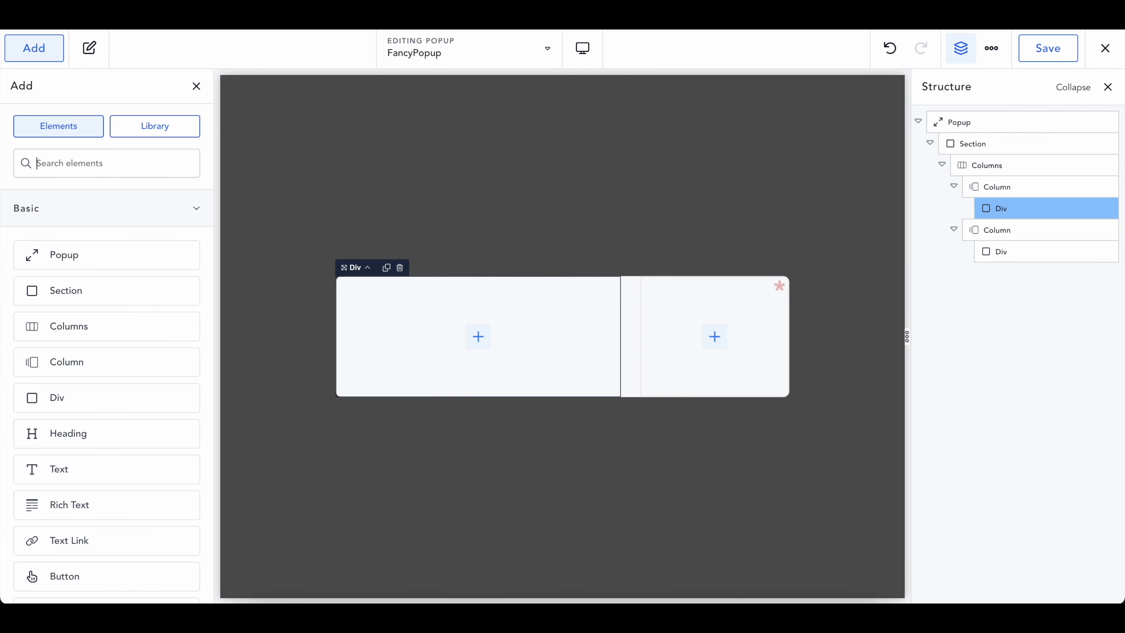
{"action": "type", "text": "head"}
{"action": "left_click", "coordinate": [161, 218]}
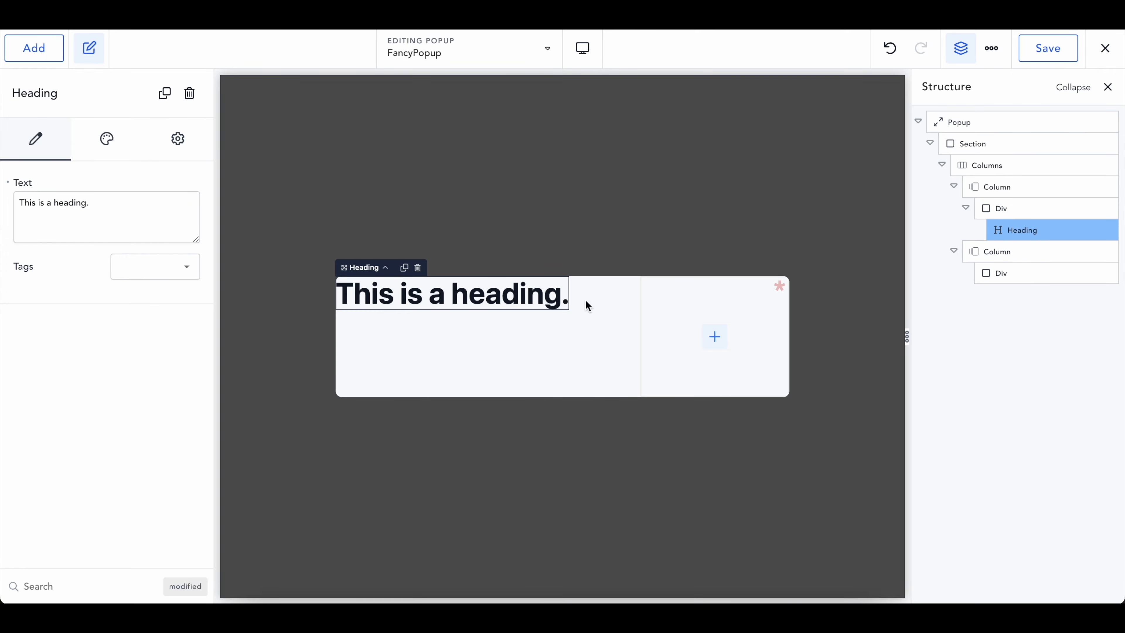
{"action": "left_click", "coordinate": [714, 337]}
{"action": "type", "text": "head"}
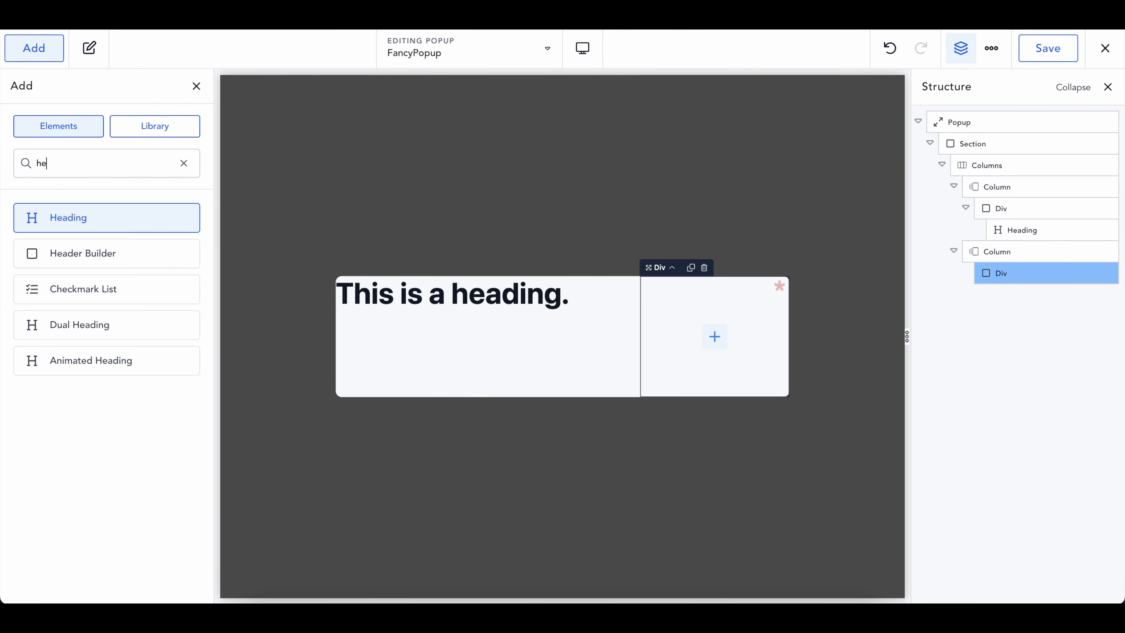
{"action": "left_click", "coordinate": [81, 214]}
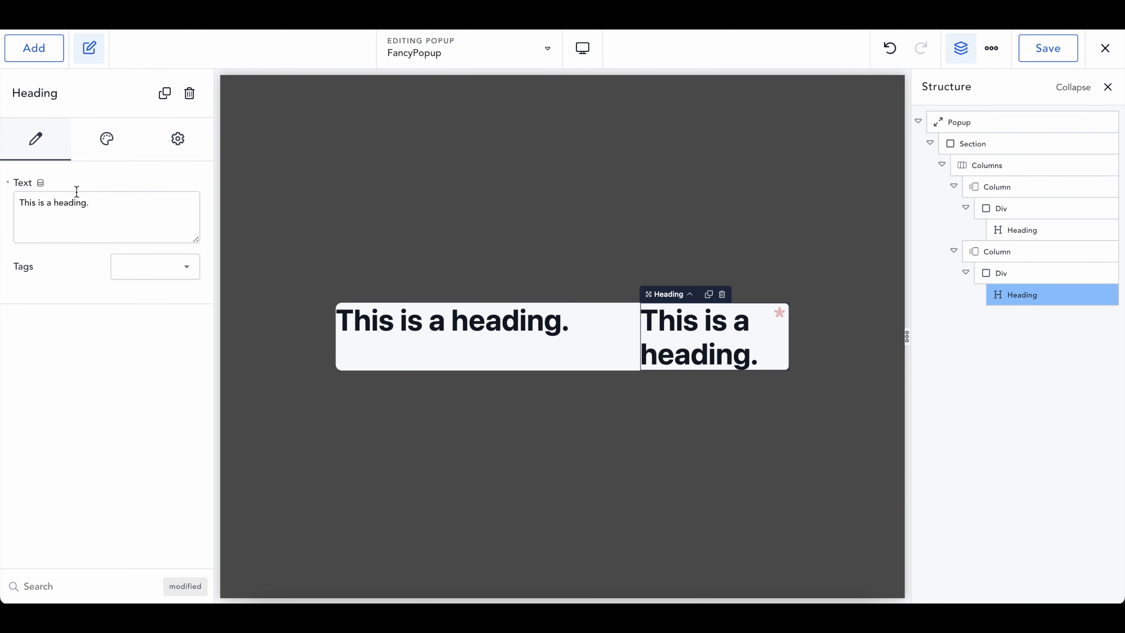
Add a Form Builder below the narrow column's heading and delete its Name and Message fields
{"action": "left_click", "coordinate": [36, 60]}
{"action": "type", "text": "form"}
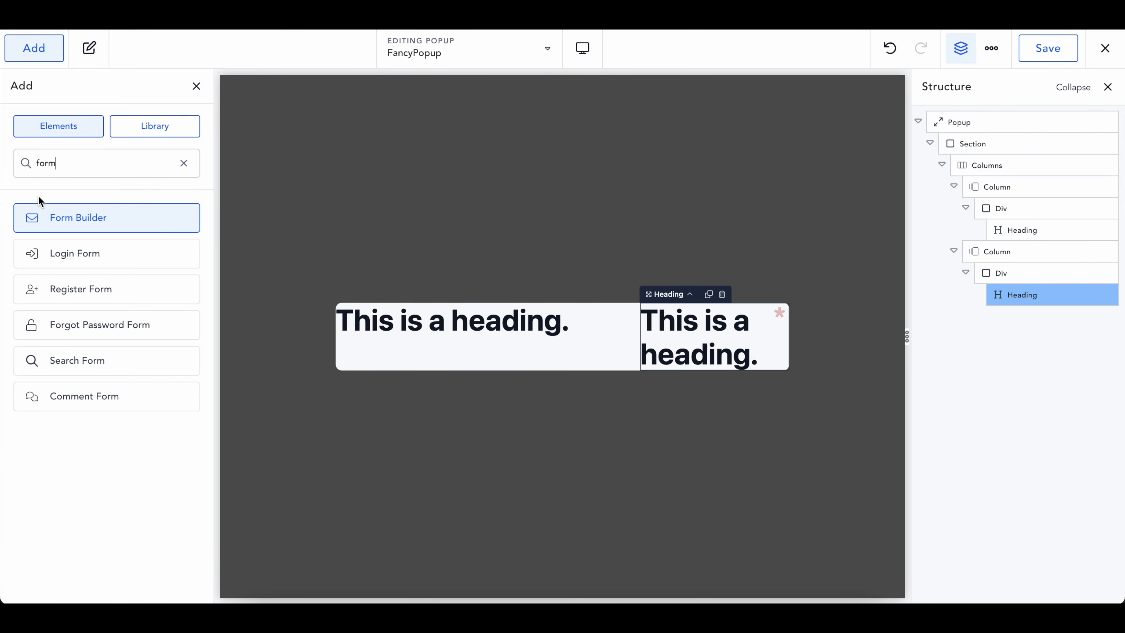
{"action": "left_click", "coordinate": [42, 217]}
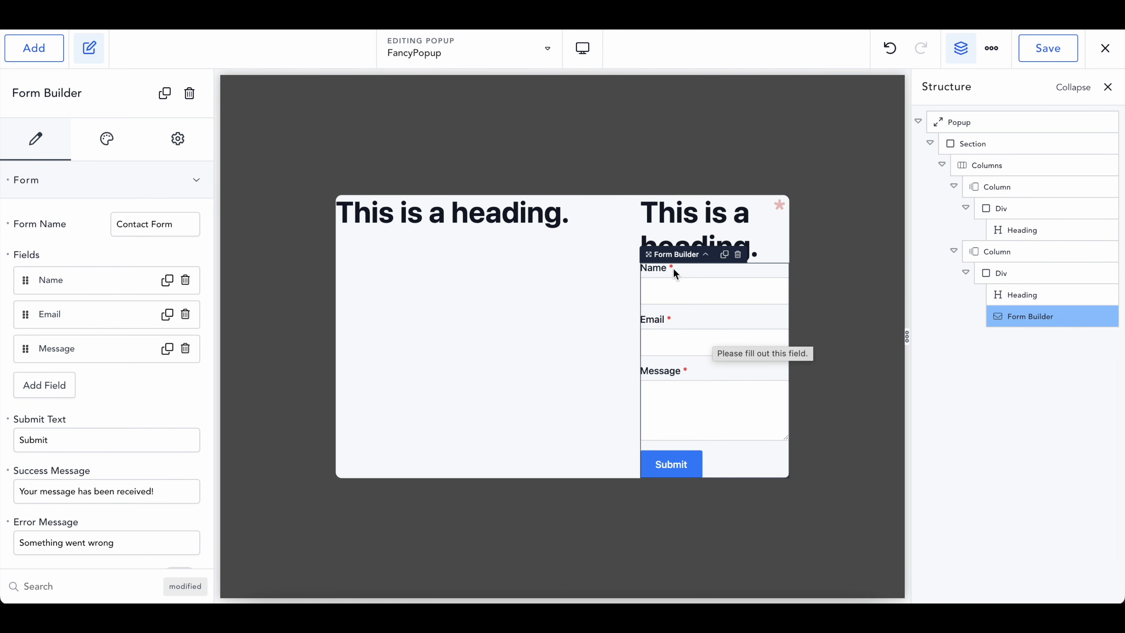
{"action": "left_click", "coordinate": [185, 280]}
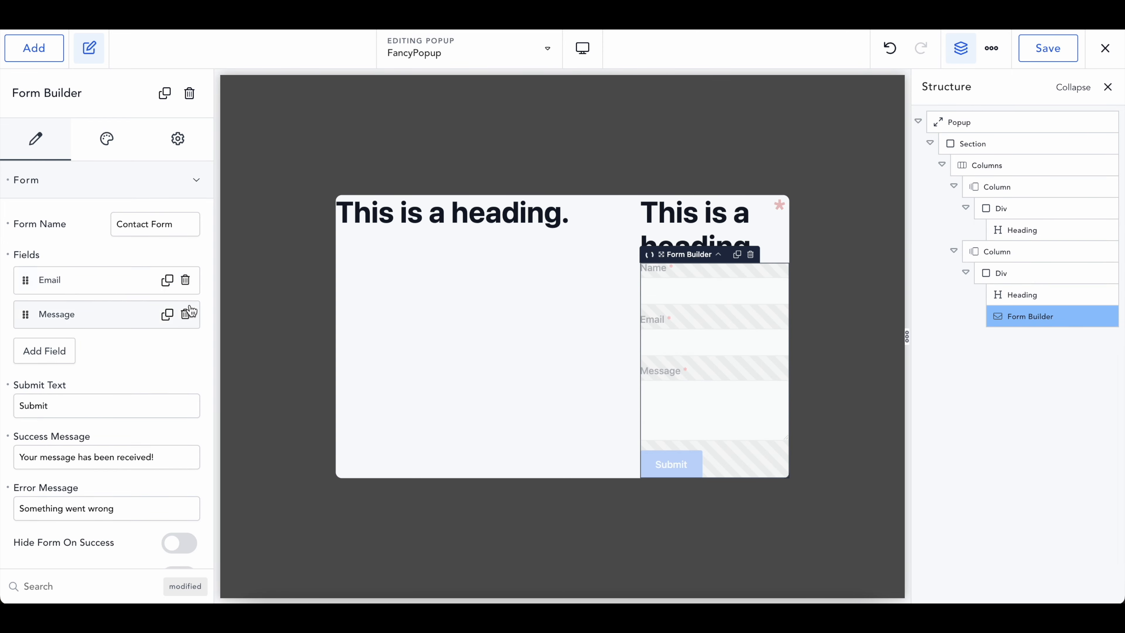
{"action": "left_click", "coordinate": [185, 314]}
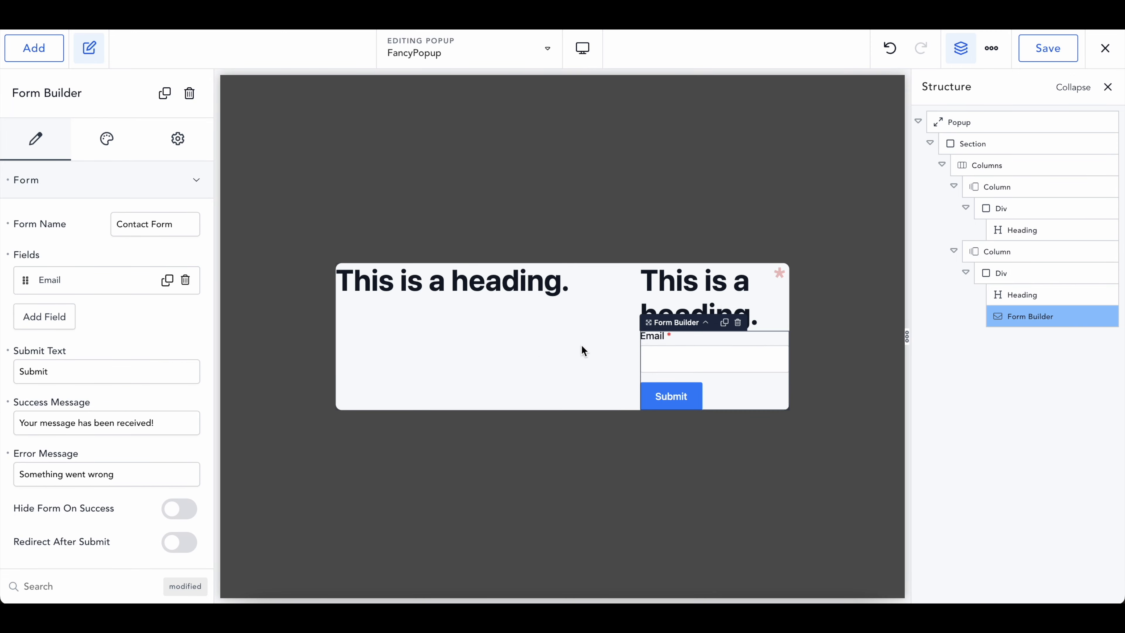
Clear the label of the form's Email field and open the field's advanced settings
{"action": "left_click", "coordinate": [88, 280]}
{"action": "left_click_drag", "start_coordinate": [70, 389], "coordinate": [14, 391]}
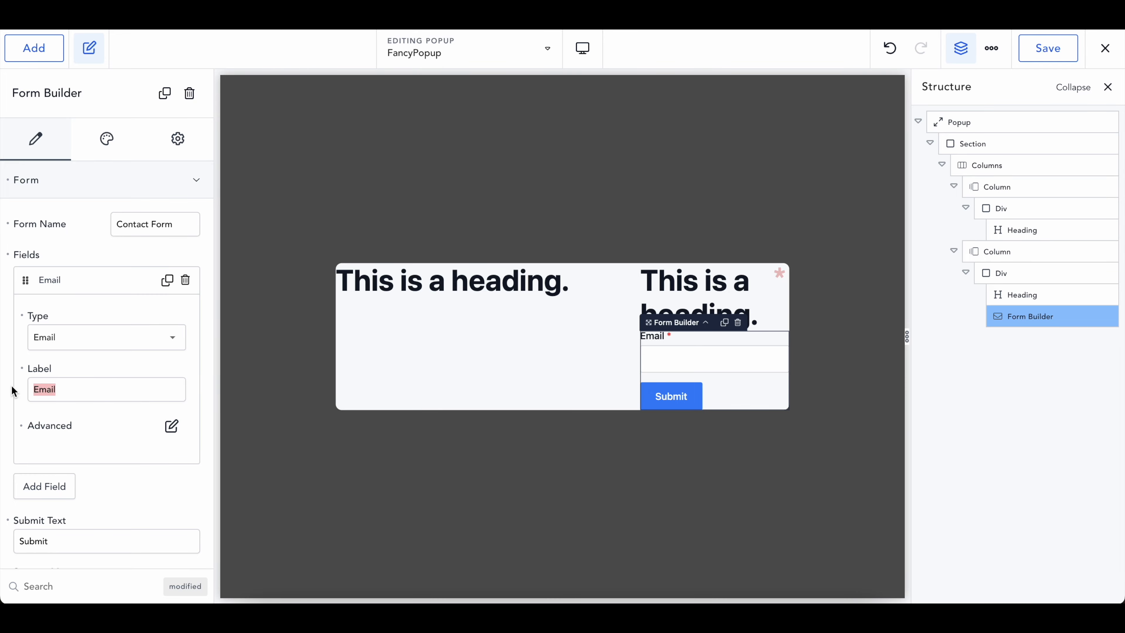
{"action": "key", "text": "BackSpace"}
{"action": "left_click", "coordinate": [171, 428]}
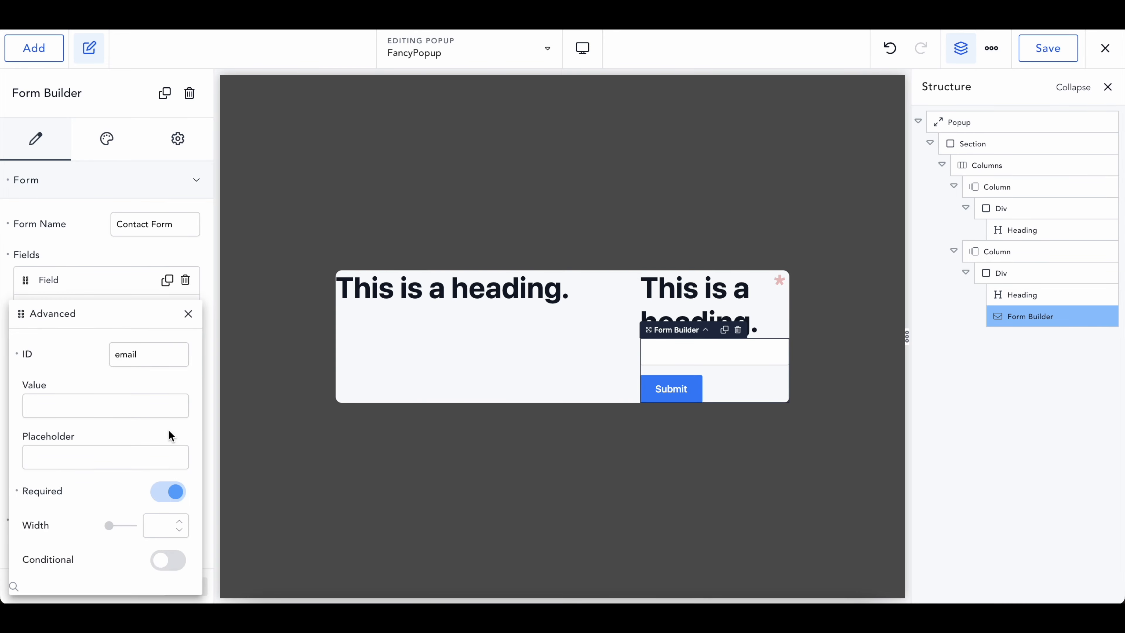
{"action": "type", "text": "Email"}
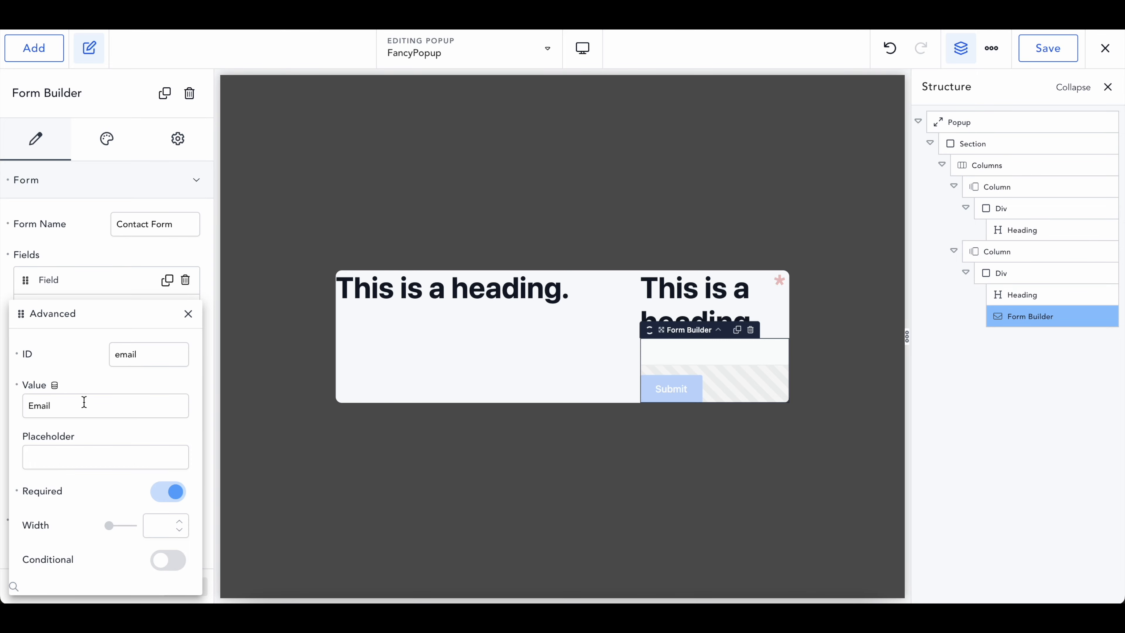
{"action": "double_click", "coordinate": [84, 402]}
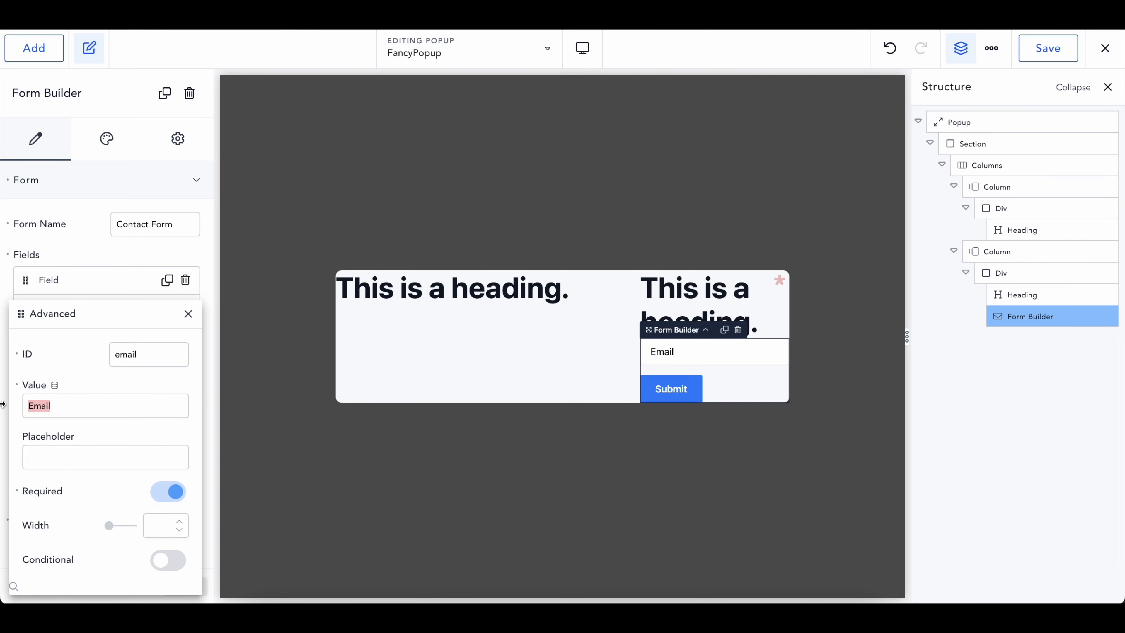
{"action": "key", "text": "BackSpace"}
Set the email field's placeholder to "Email" and close its advanced settings
{"action": "type", "text": "Email"}
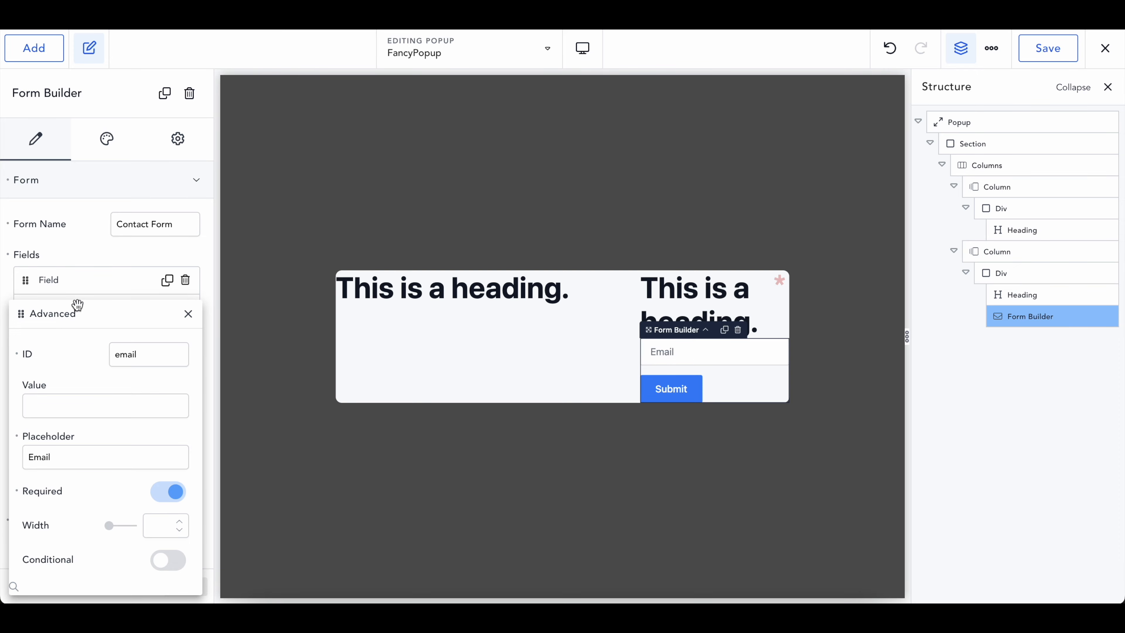
{"action": "left_click", "coordinate": [188, 314]}
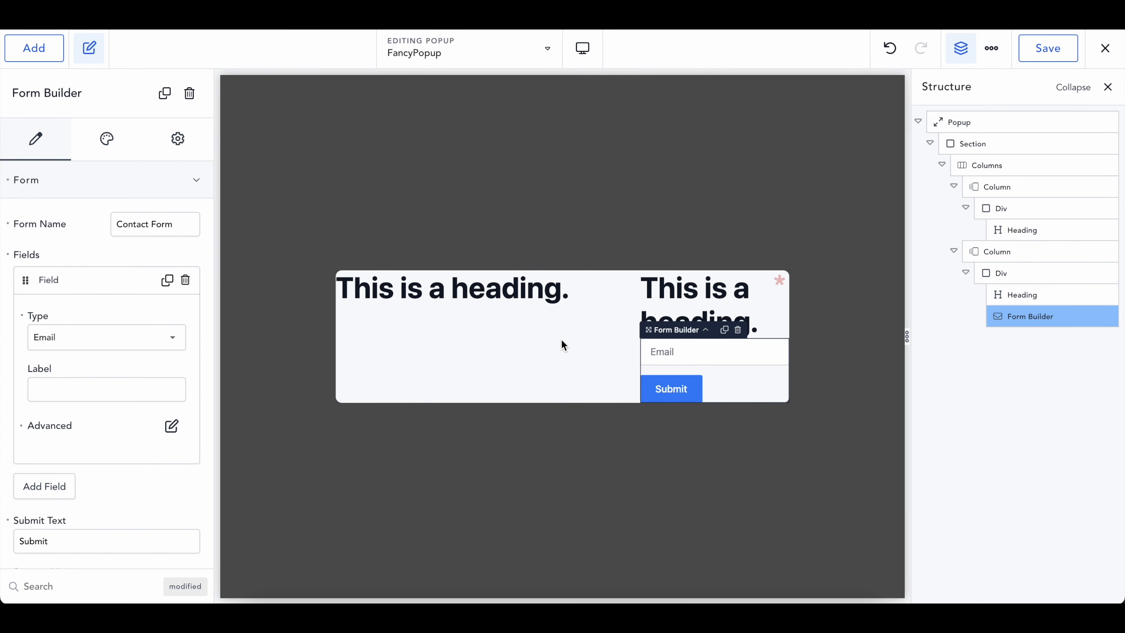
Give the wide column an image background layer using the pink baseball cap picture from the media library
{"action": "left_click", "coordinate": [513, 348]}
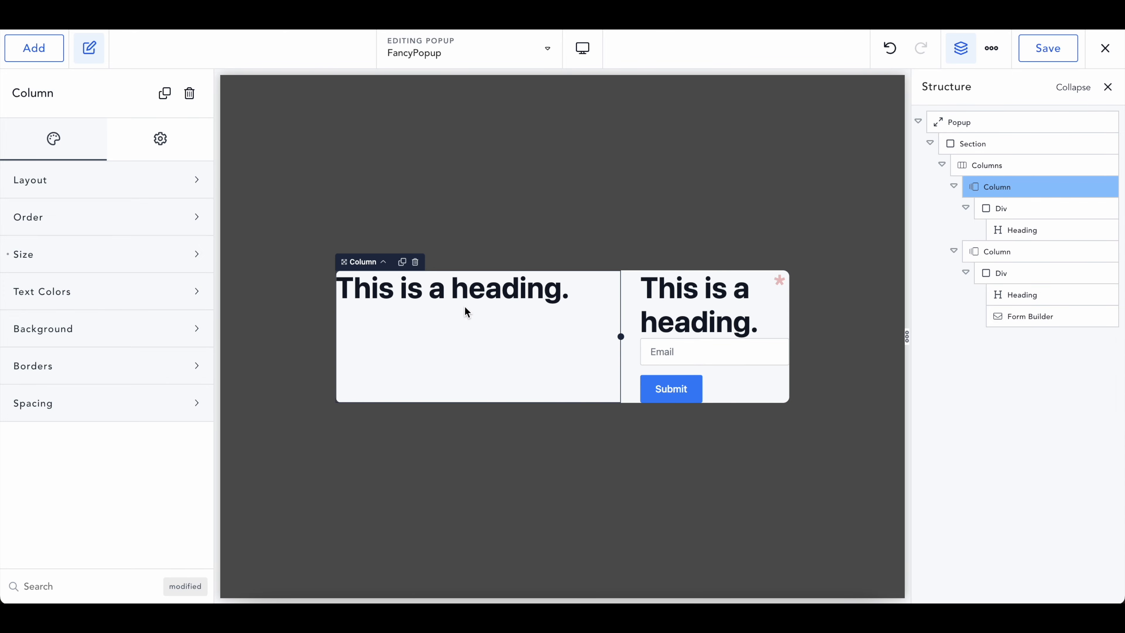
{"action": "left_click", "coordinate": [100, 333]}
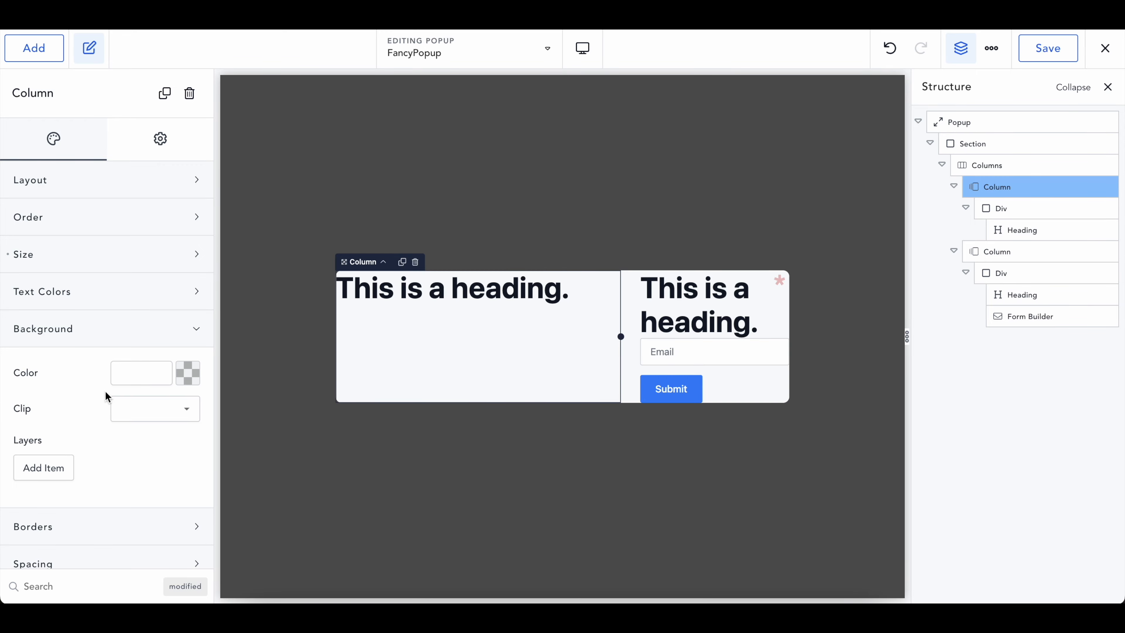
{"action": "left_click", "coordinate": [43, 468]}
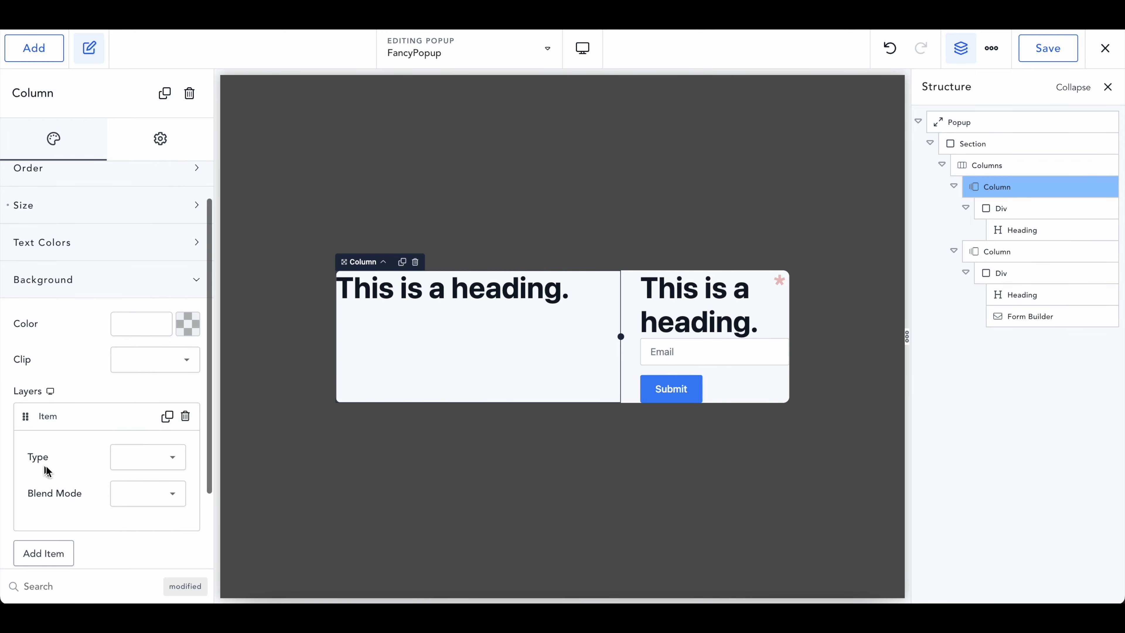
{"action": "left_click", "coordinate": [148, 458]}
{"action": "left_click", "coordinate": [144, 470]}
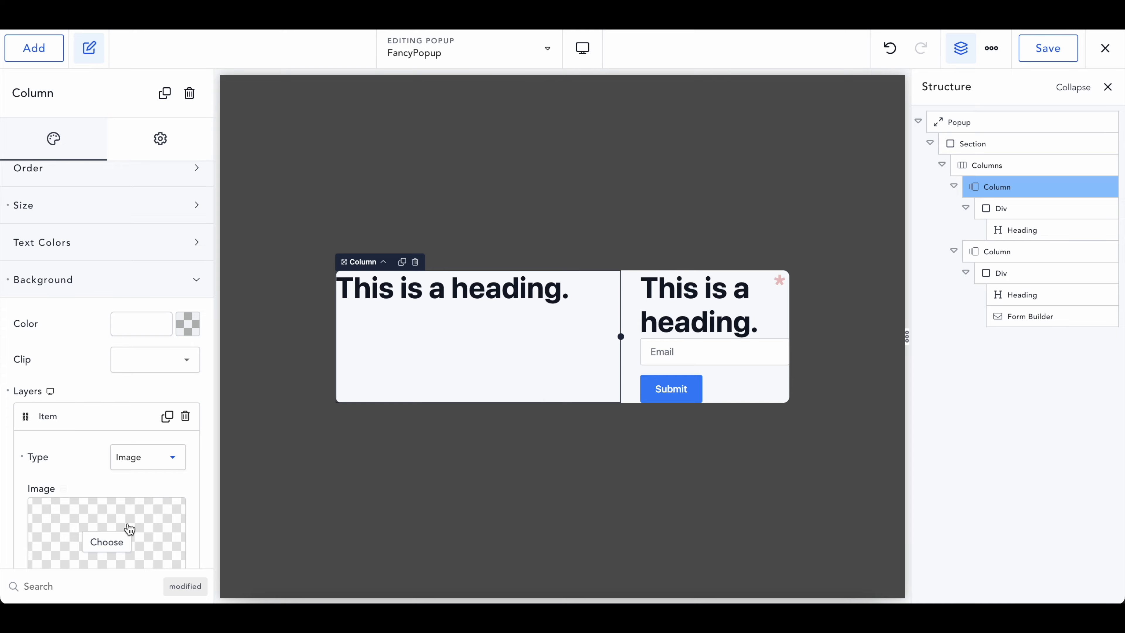
{"action": "scroll", "coordinate": [129, 528], "scroll_direction": "down", "scroll_amount": 2}
{"action": "left_click", "coordinate": [116, 466]}
{"action": "left_click", "coordinate": [193, 244]}
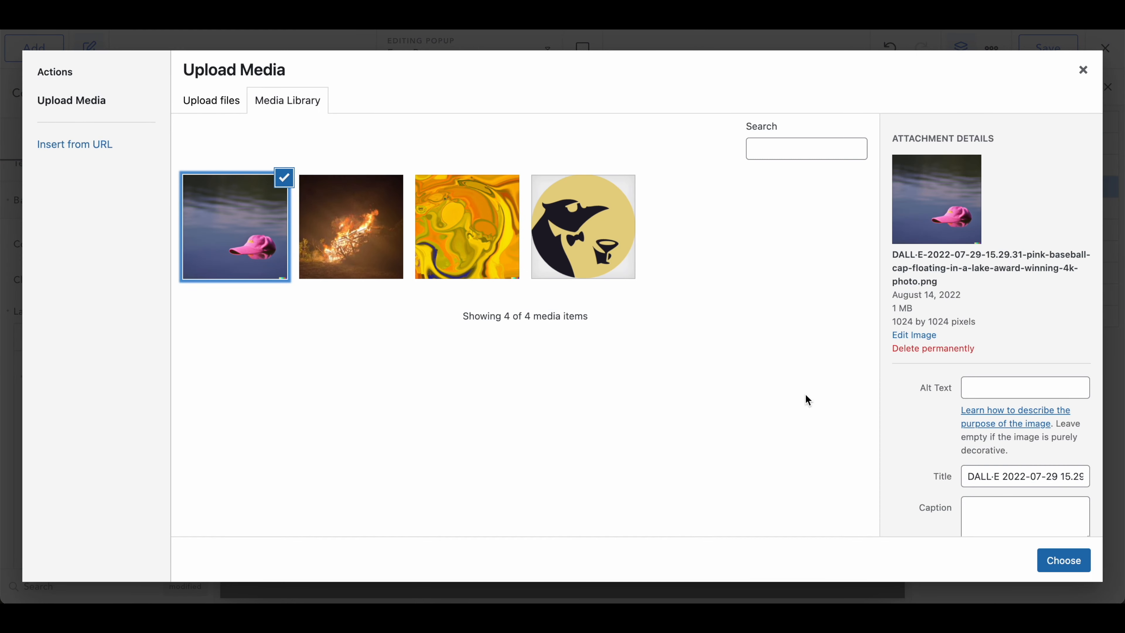
{"action": "left_click", "coordinate": [1063, 560]}
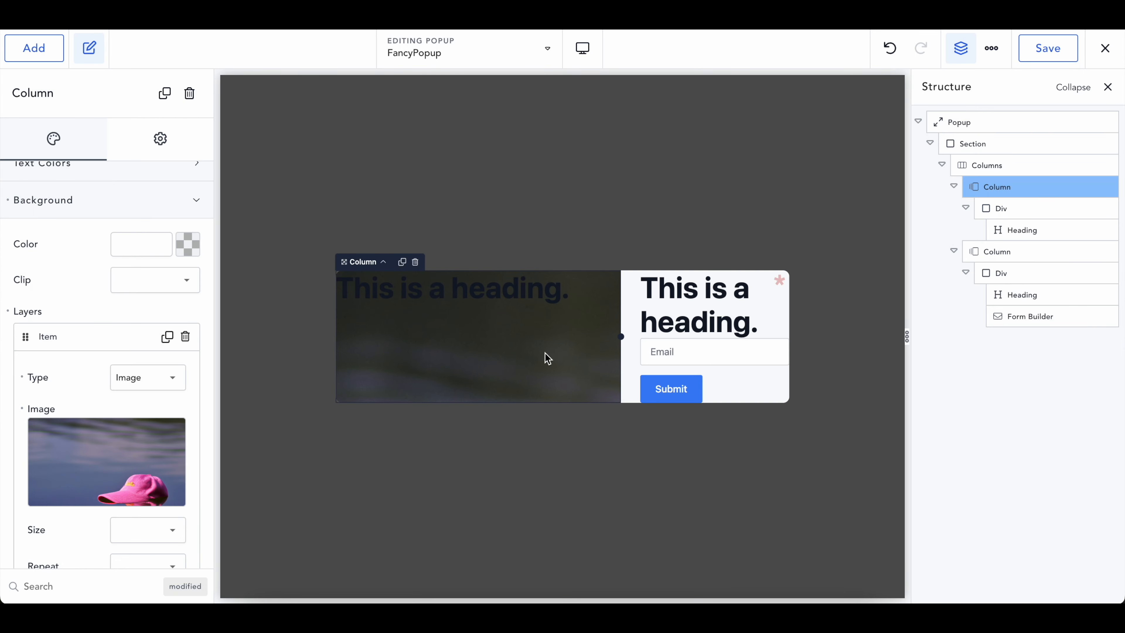
{"action": "scroll", "coordinate": [95, 448], "scroll_direction": "down", "scroll_amount": 1}
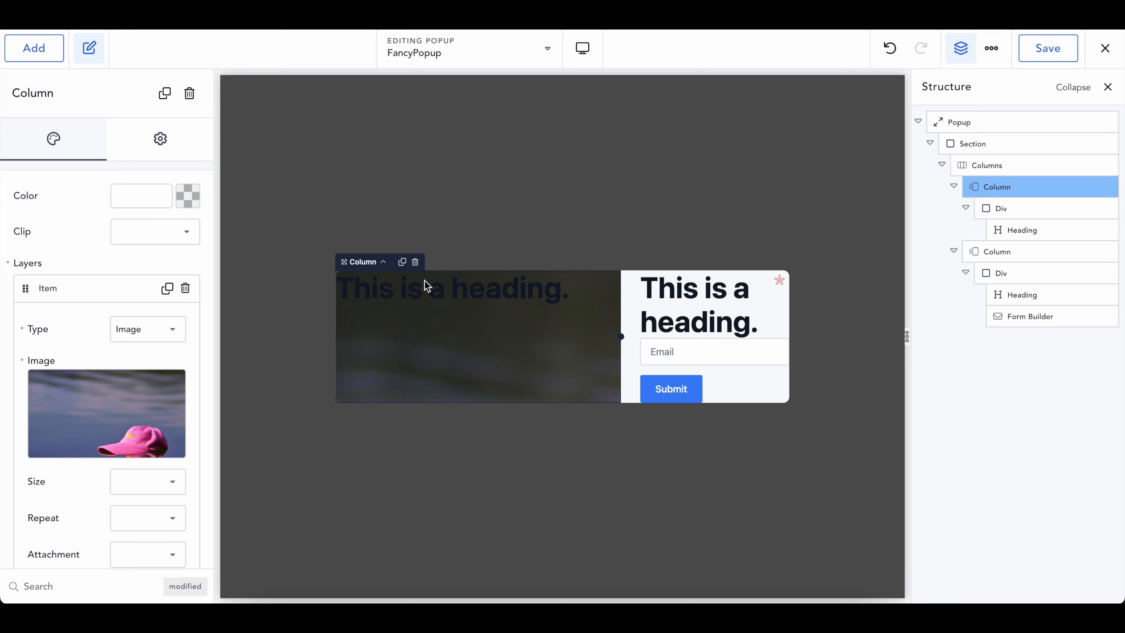
Change the text of the wide column's heading to "JOIN THE CLUB"
{"action": "left_click", "coordinate": [424, 281]}
{"action": "key", "text": "ctrl+a"}
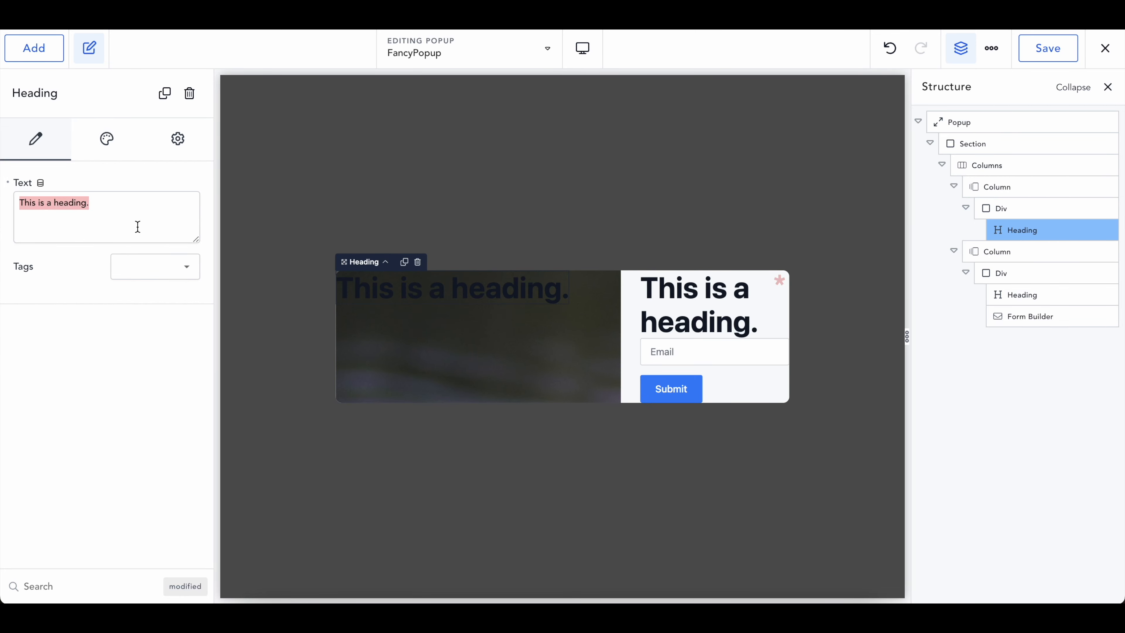
{"action": "type", "text": "JO"}
{"action": "key", "text": "BackSpace"}
{"action": "type", "text": "OIN THE CLUB"}
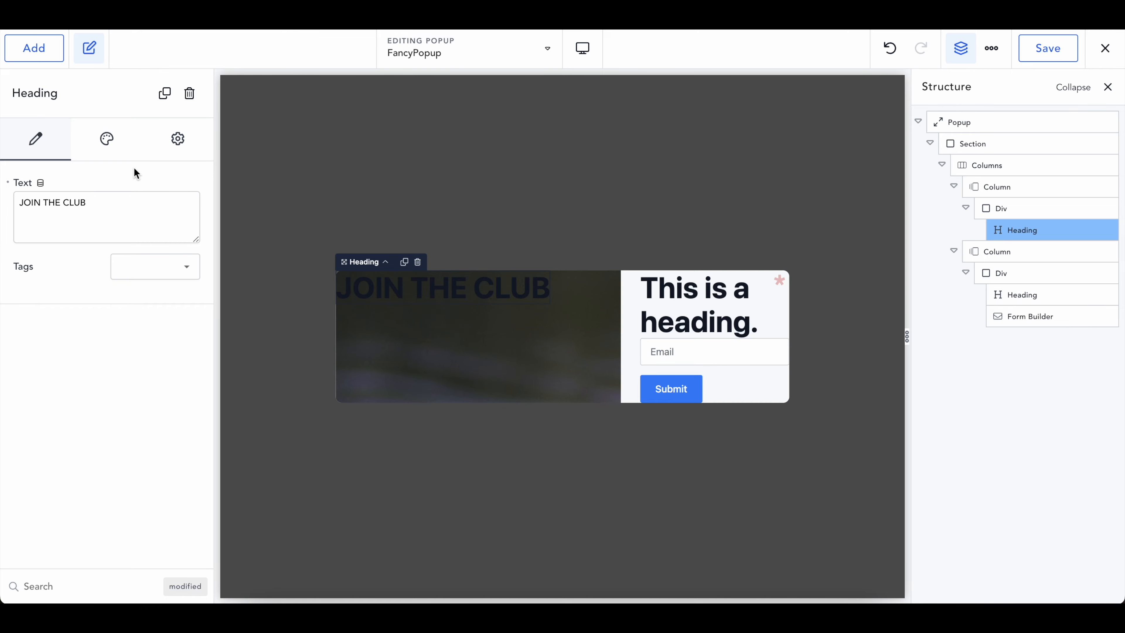
Set the font size of the JOIN THE CLUB heading to 7 rem
{"action": "left_click", "coordinate": [108, 146]}
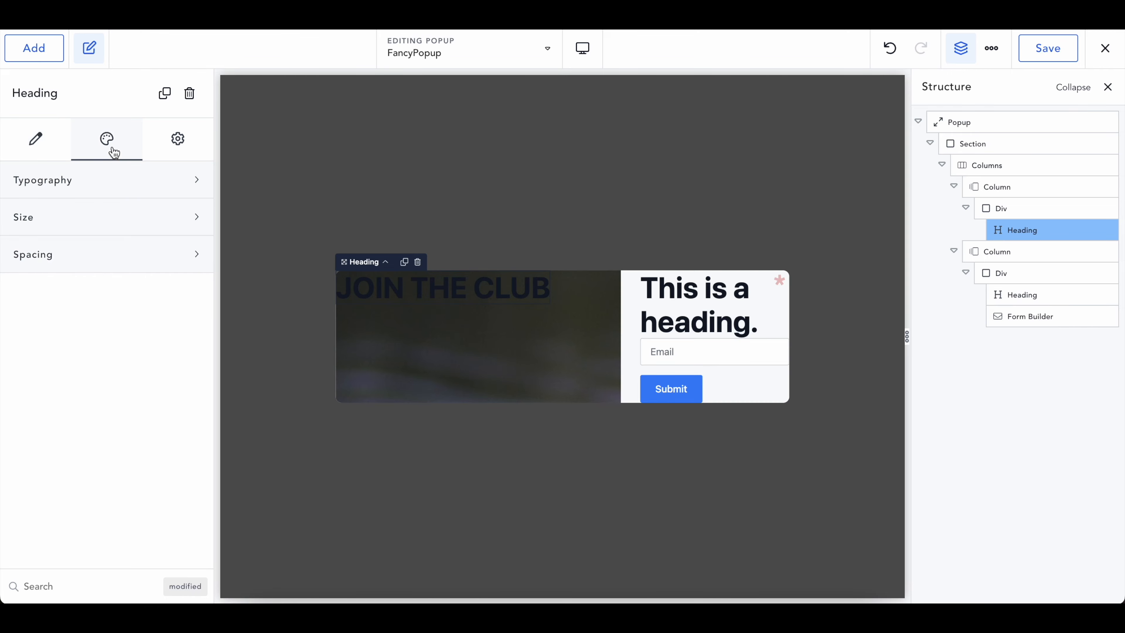
{"action": "left_click", "coordinate": [105, 182]}
{"action": "left_click", "coordinate": [189, 367]}
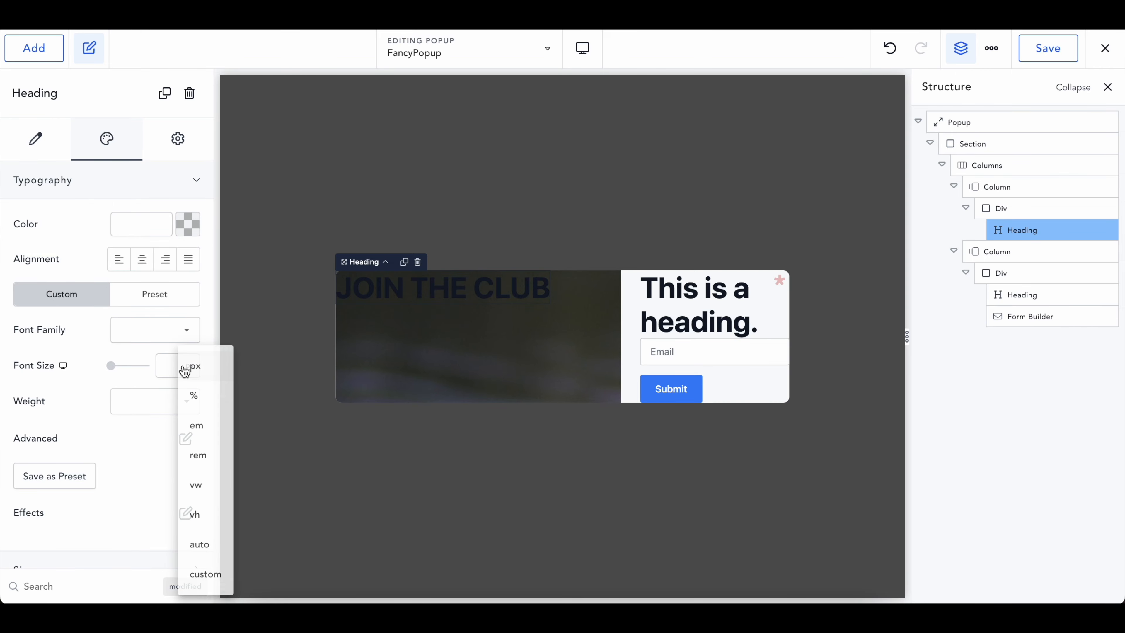
{"action": "left_click", "coordinate": [196, 453]}
{"action": "left_click", "coordinate": [172, 362]}
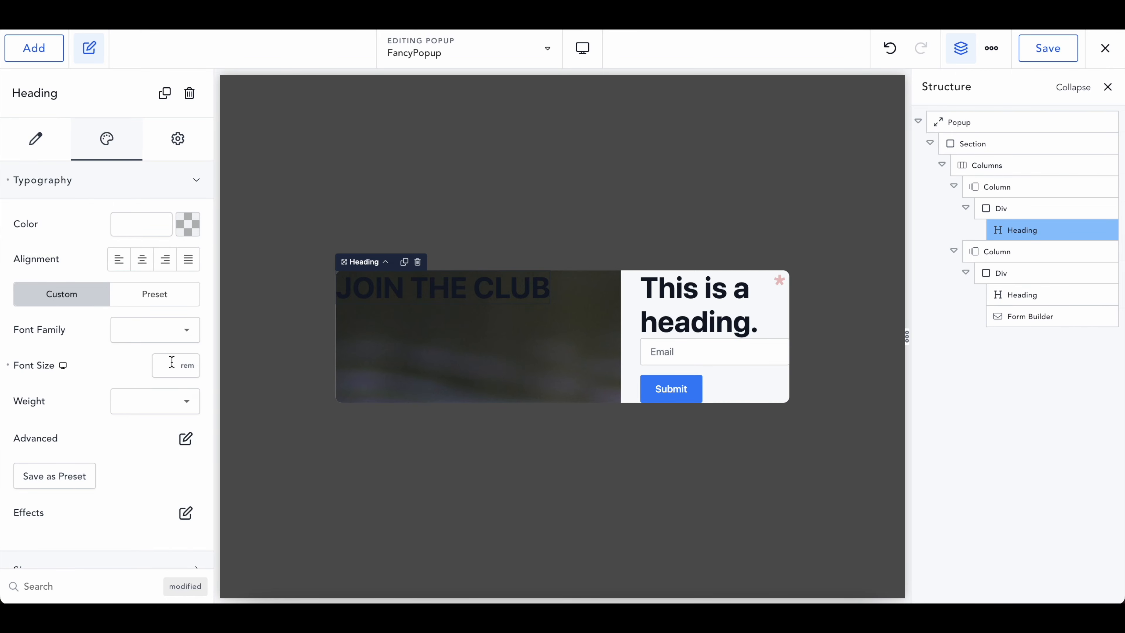
{"action": "type", "text": "7"}
{"action": "key", "text": "BackSpace"}
{"action": "type", "text": "8"}
{"action": "key", "text": "BackSpace"}
{"action": "type", "text": "7"}
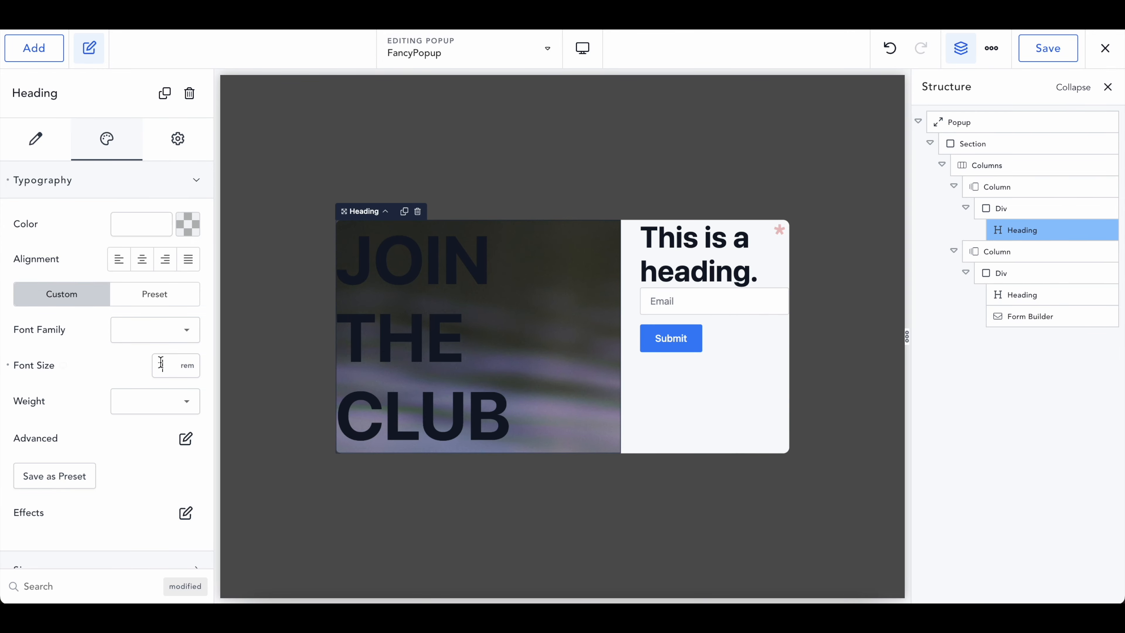
{"action": "scroll", "coordinate": [146, 451], "scroll_direction": "down", "scroll_amount": 1}
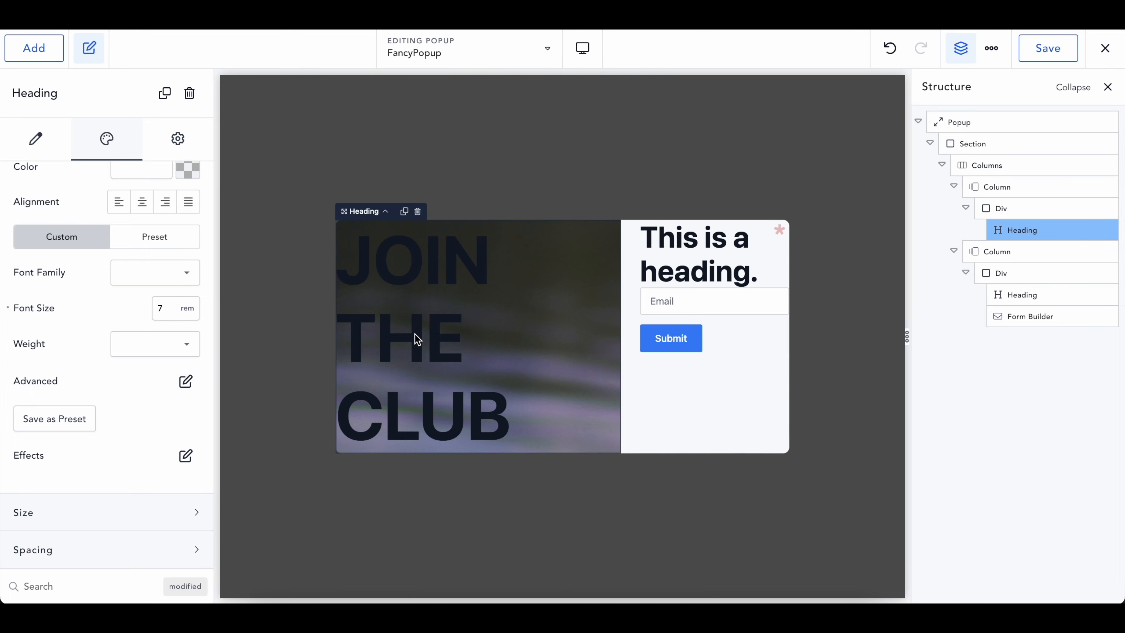
Give the wide column's Div a left padding of 20 px
{"action": "left_click", "coordinate": [1005, 209]}
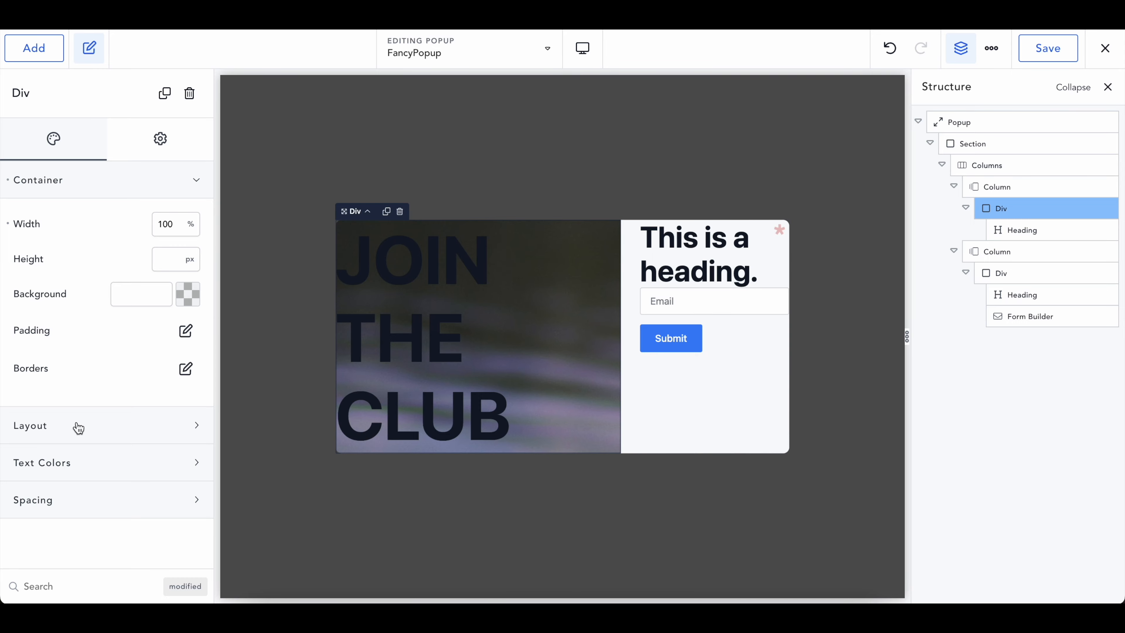
{"action": "left_click", "coordinate": [185, 330]}
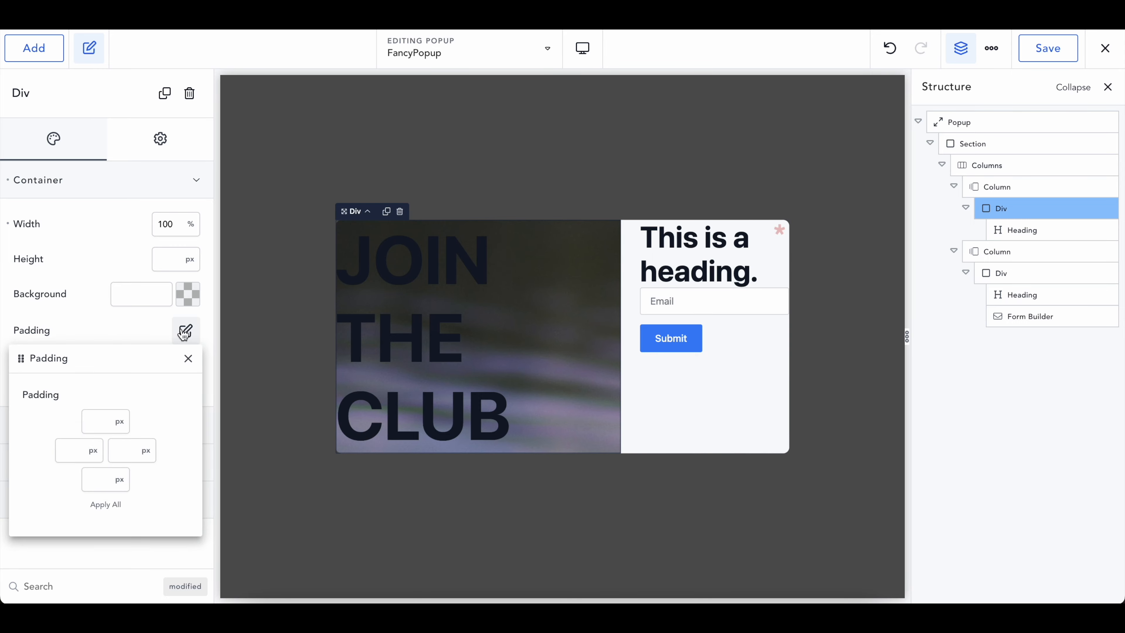
{"action": "left_click", "coordinate": [73, 450]}
{"action": "type", "text": "20"}
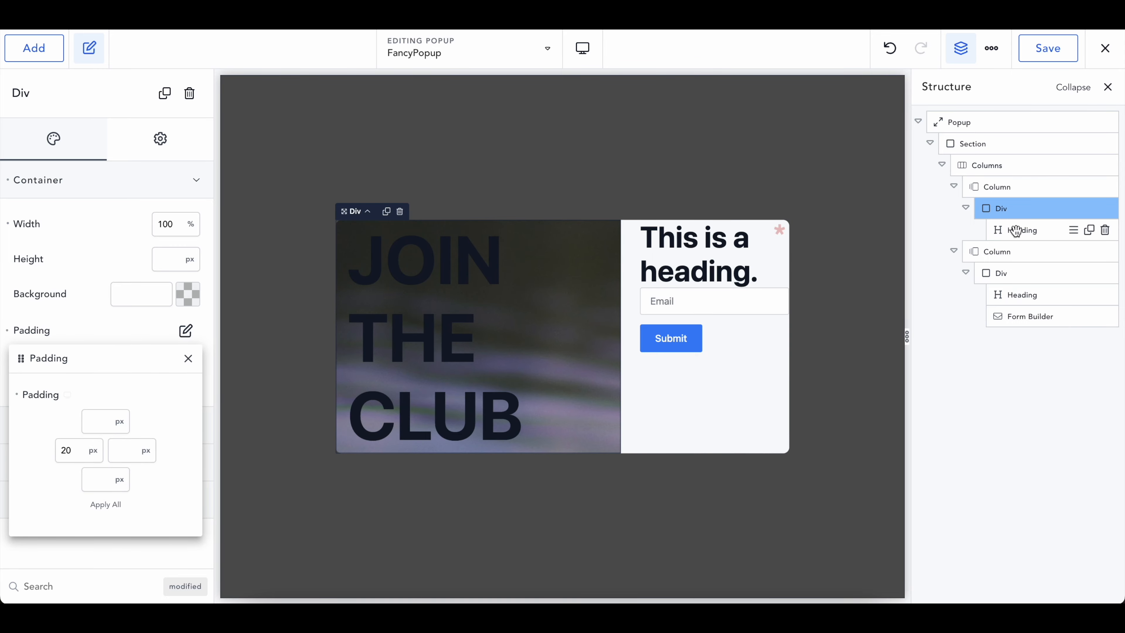
Give the narrow column's Div a right padding of 20 px
{"action": "left_click", "coordinate": [1002, 274]}
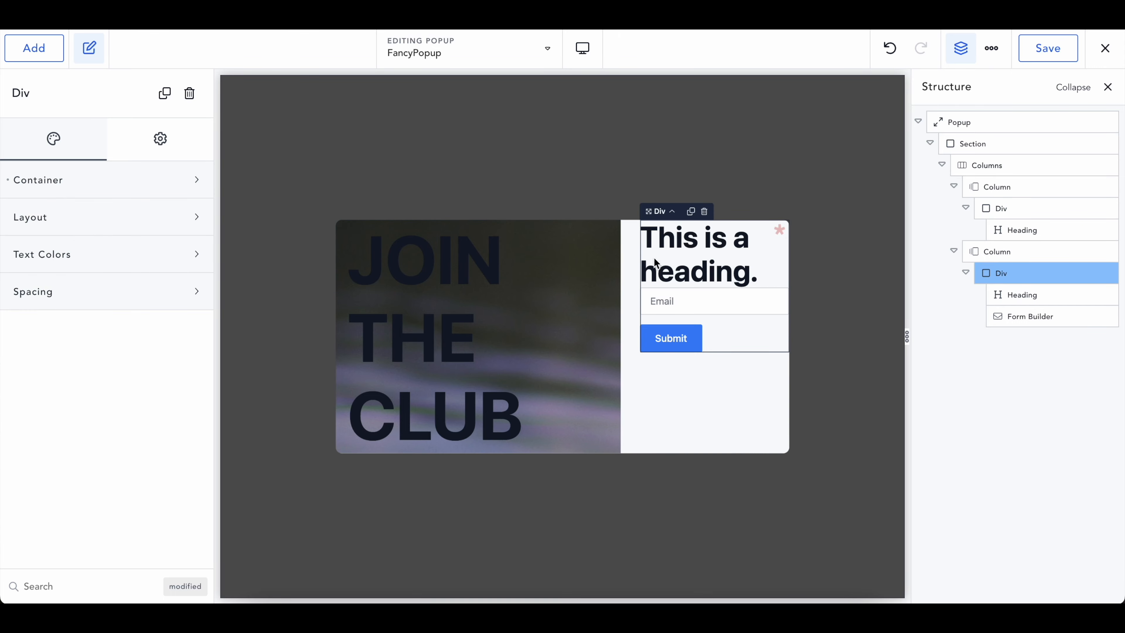
{"action": "left_click", "coordinate": [81, 193]}
{"action": "left_click", "coordinate": [186, 330]}
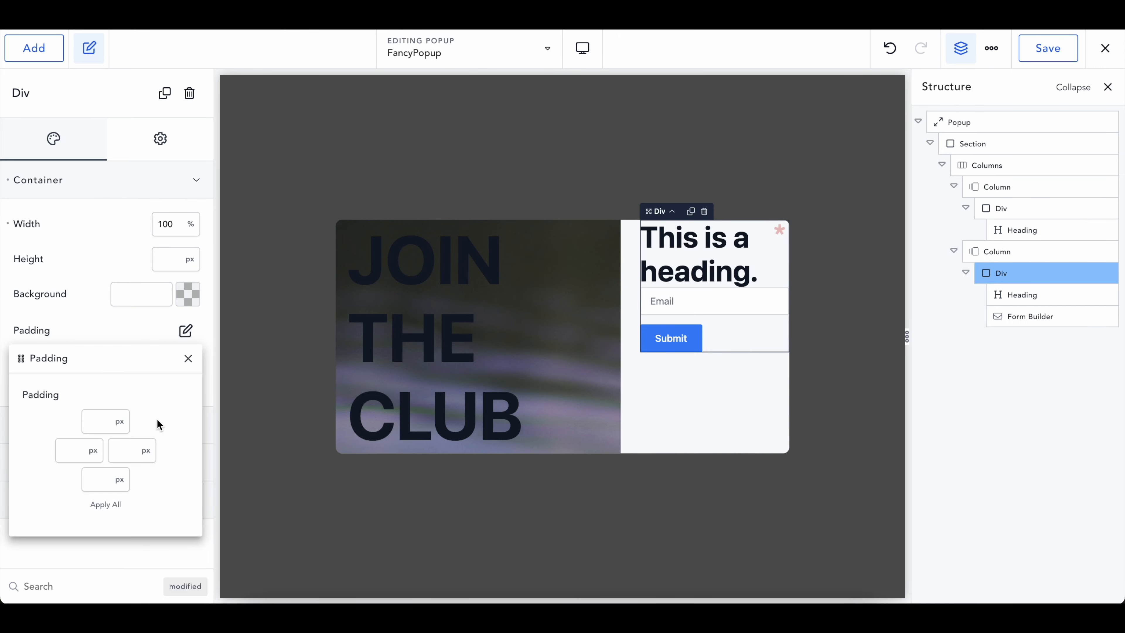
{"action": "left_click", "coordinate": [119, 448]}
{"action": "type", "text": "20"}
Set the color of the JOIN THE CLUB heading to the light lavender #D1CCDA
{"action": "left_click", "coordinate": [465, 344]}
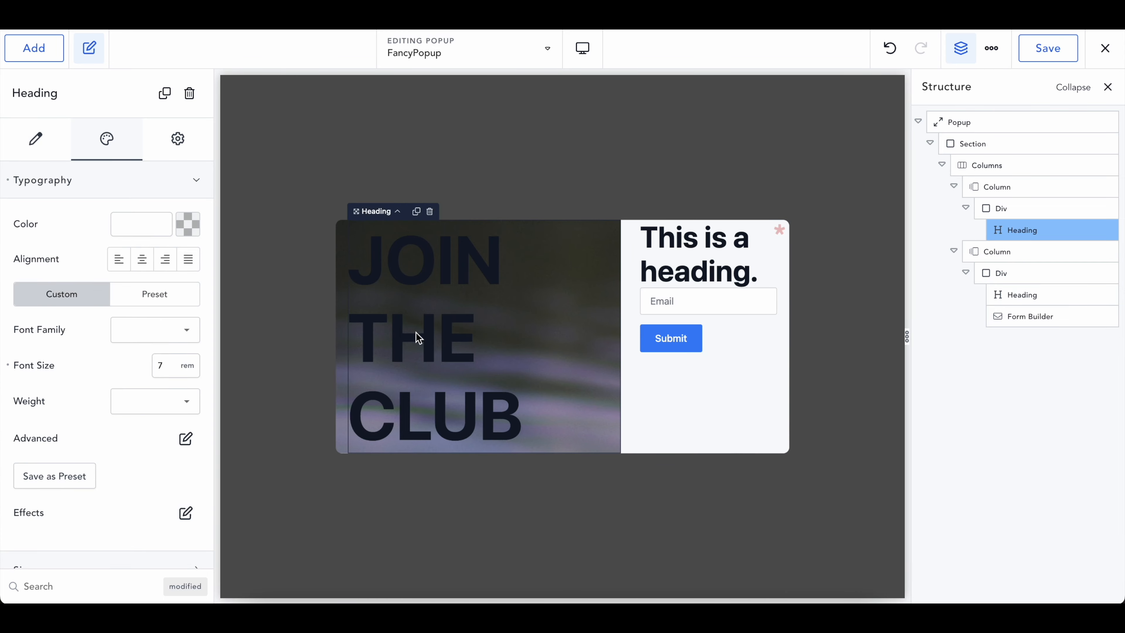
{"action": "left_click", "coordinate": [188, 224]}
{"action": "left_click", "coordinate": [42, 288]}
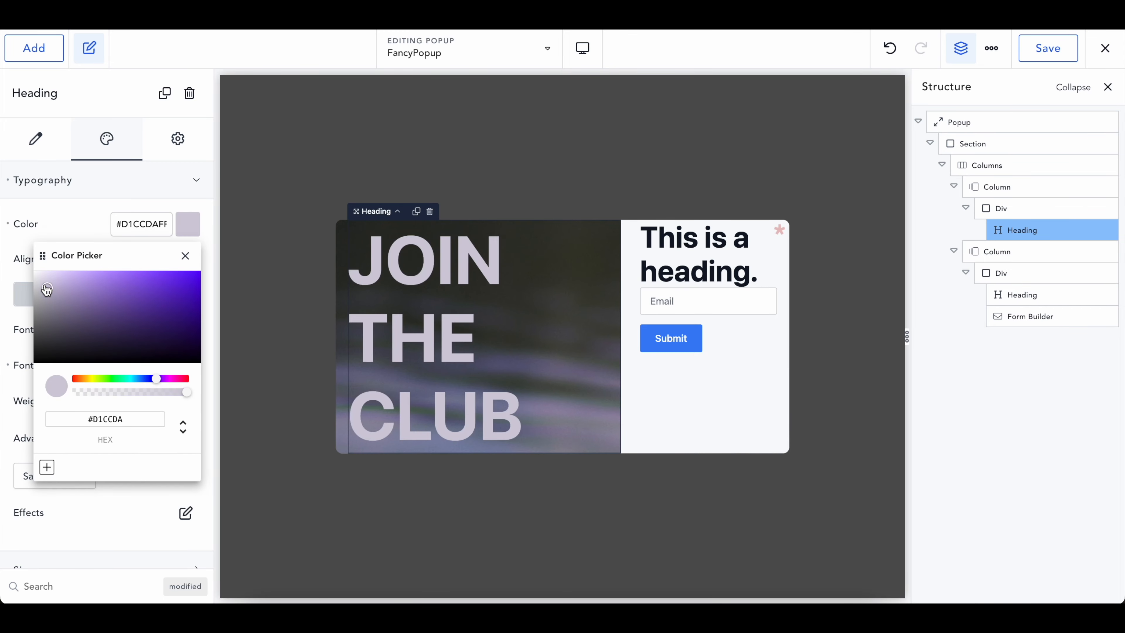
Make the JOIN THE CLUB heading semi-transparent by setting its color to #D8D4DCBA
{"action": "left_click", "coordinate": [157, 391]}
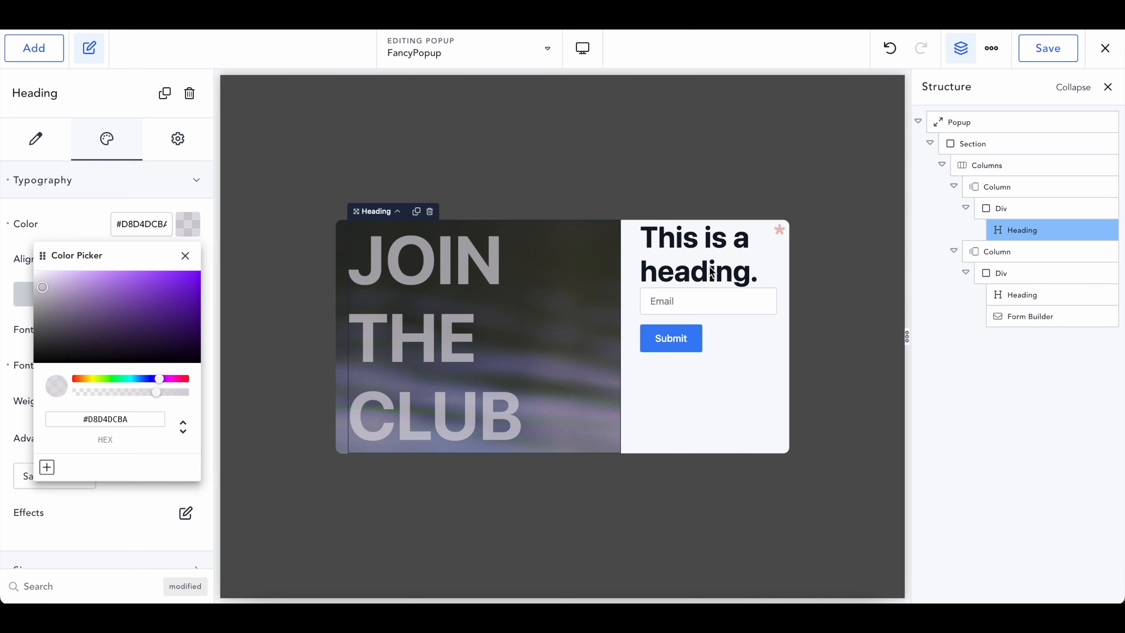
{"action": "left_click", "coordinate": [714, 378]}
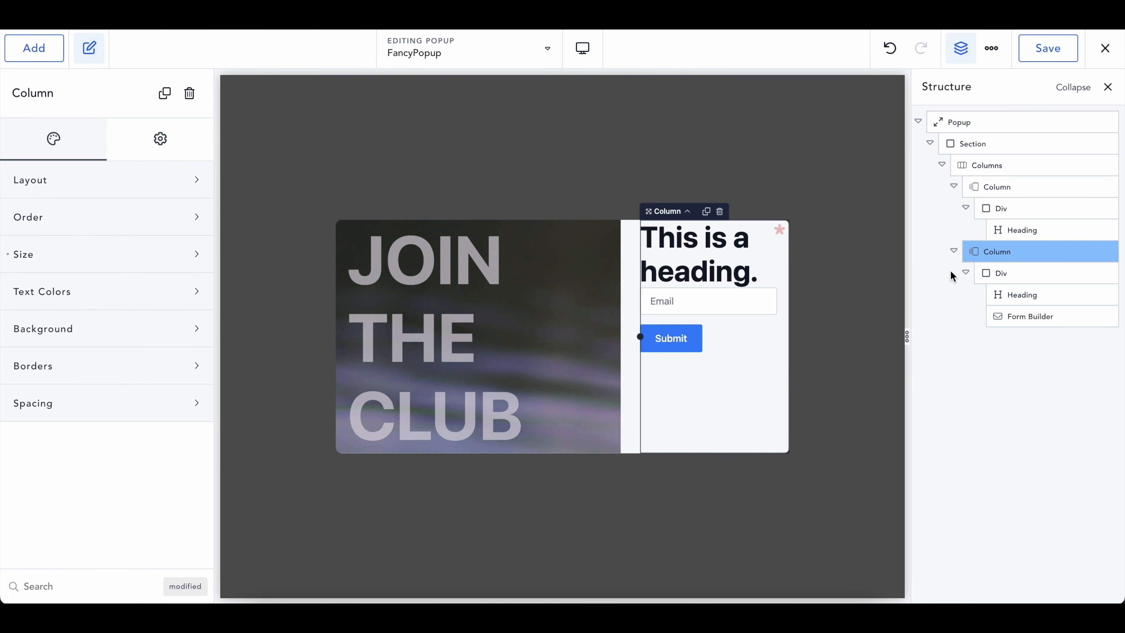
Center the content of the narrow column both horizontally and vertically
{"action": "left_click", "coordinate": [1002, 271]}
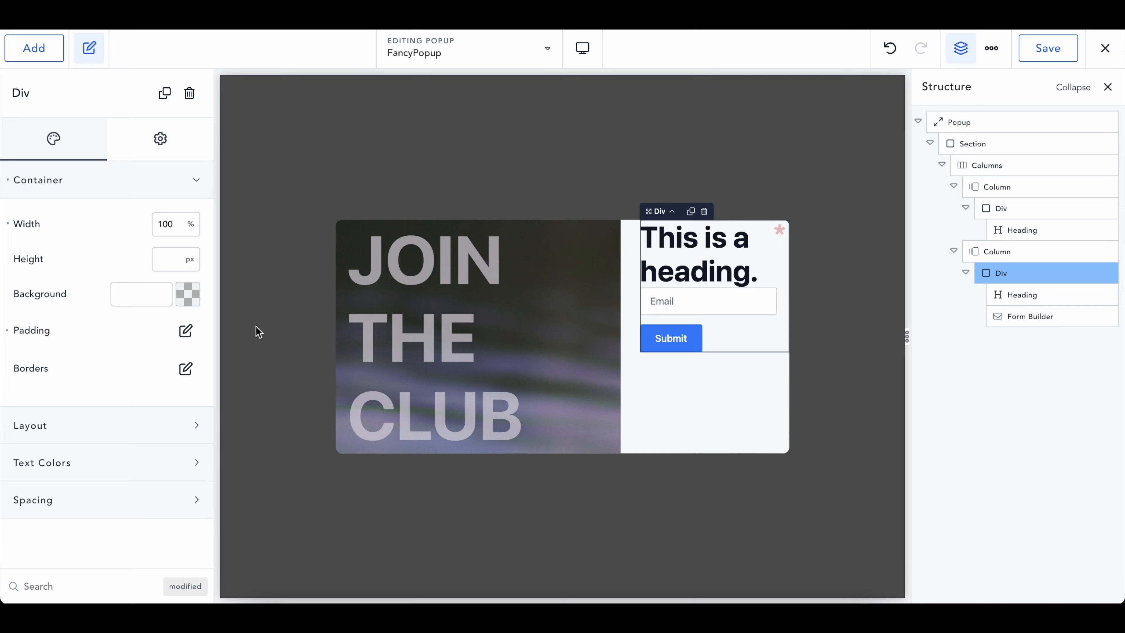
{"action": "left_click", "coordinate": [1006, 251]}
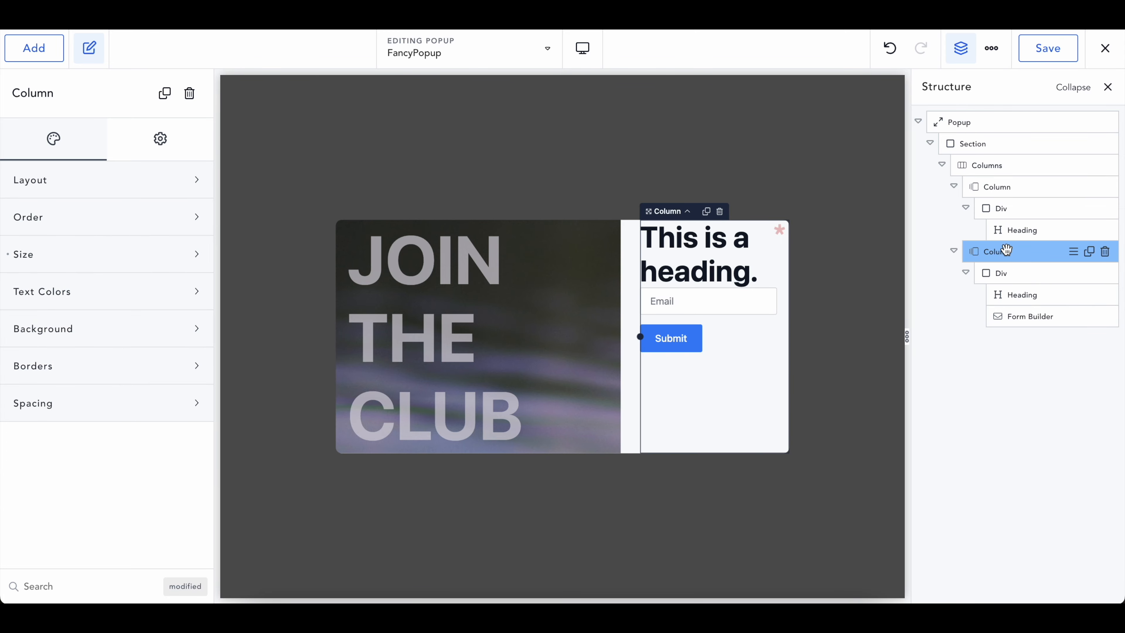
{"action": "left_click", "coordinate": [113, 183]}
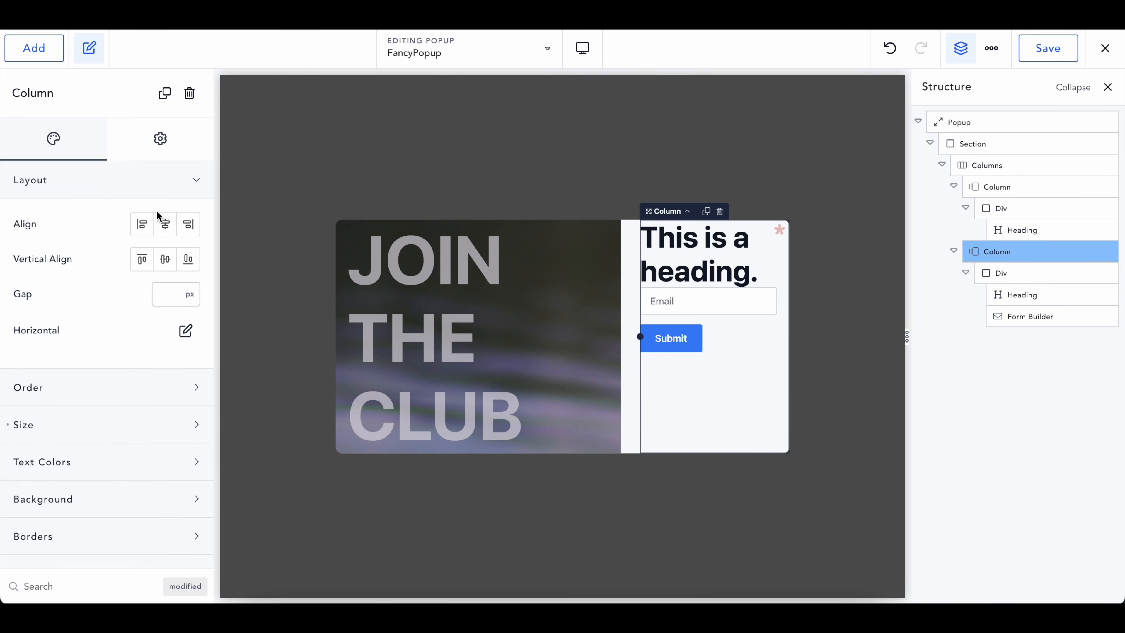
{"action": "left_click", "coordinate": [166, 227]}
{"action": "left_click", "coordinate": [167, 264]}
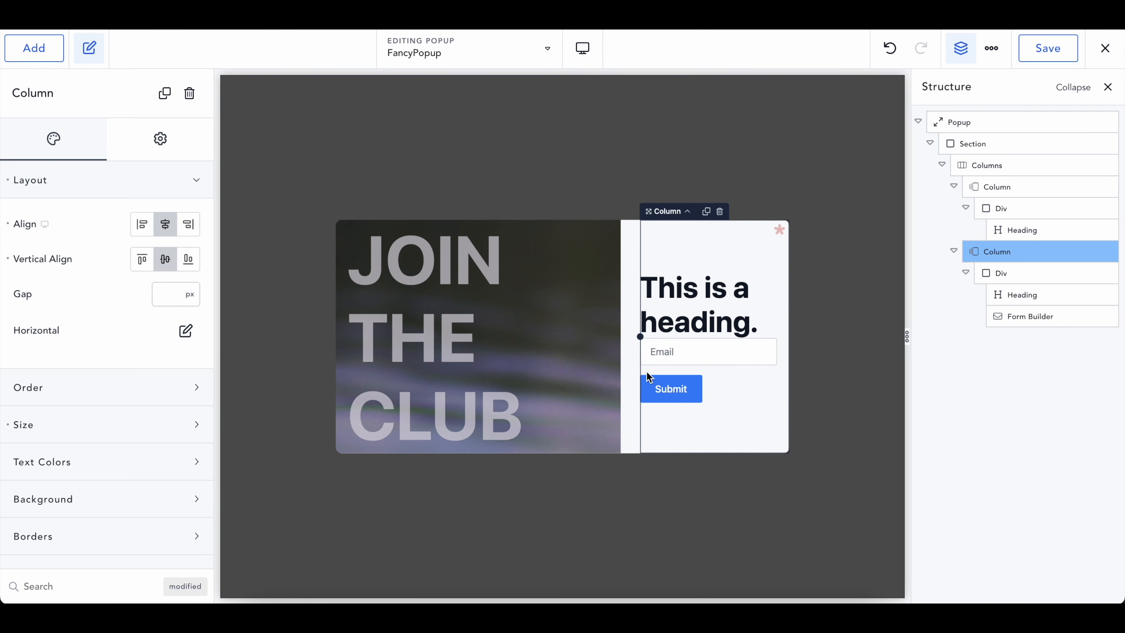
Replace the text of the heading above the email form with SIGN UP
{"action": "left_click", "coordinate": [691, 319]}
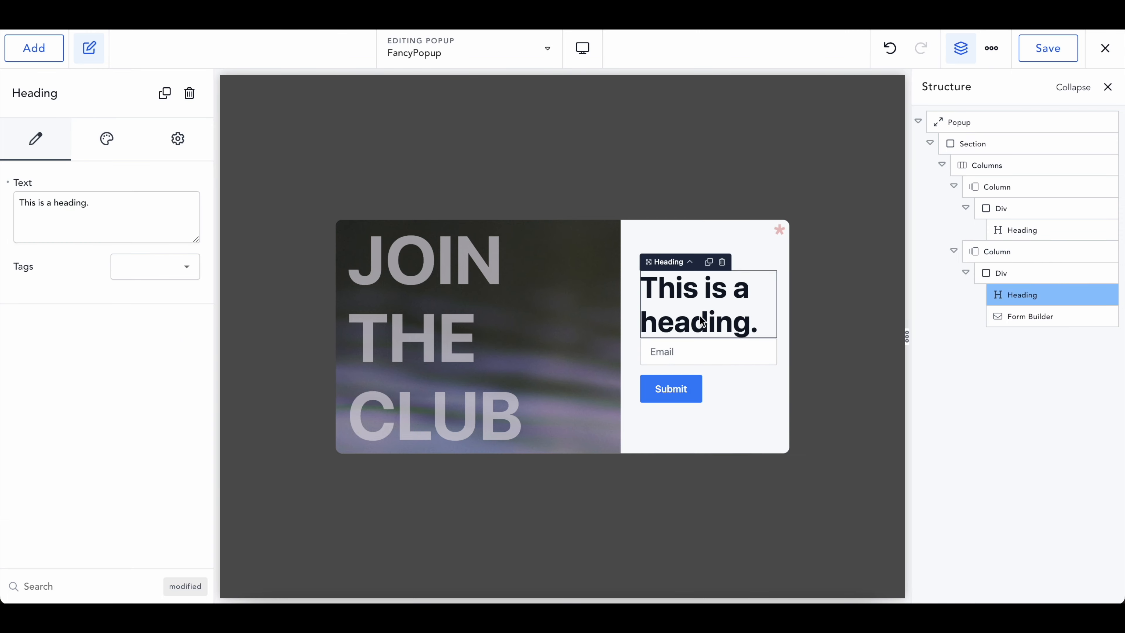
{"action": "double_click", "coordinate": [672, 300]}
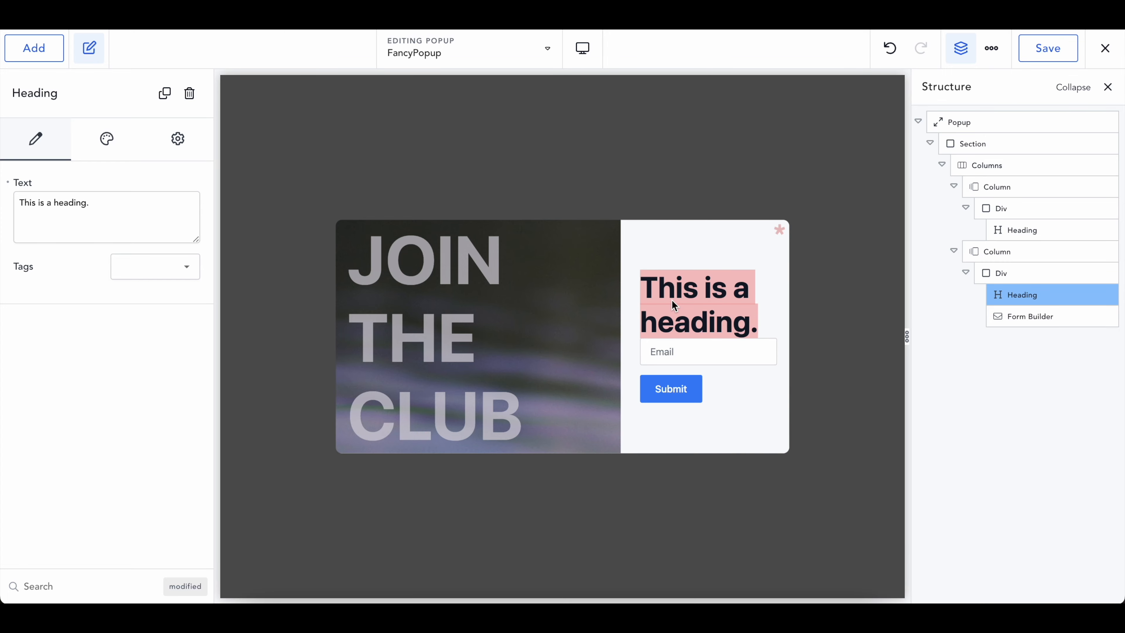
{"action": "type", "text": "SIGN UP"}
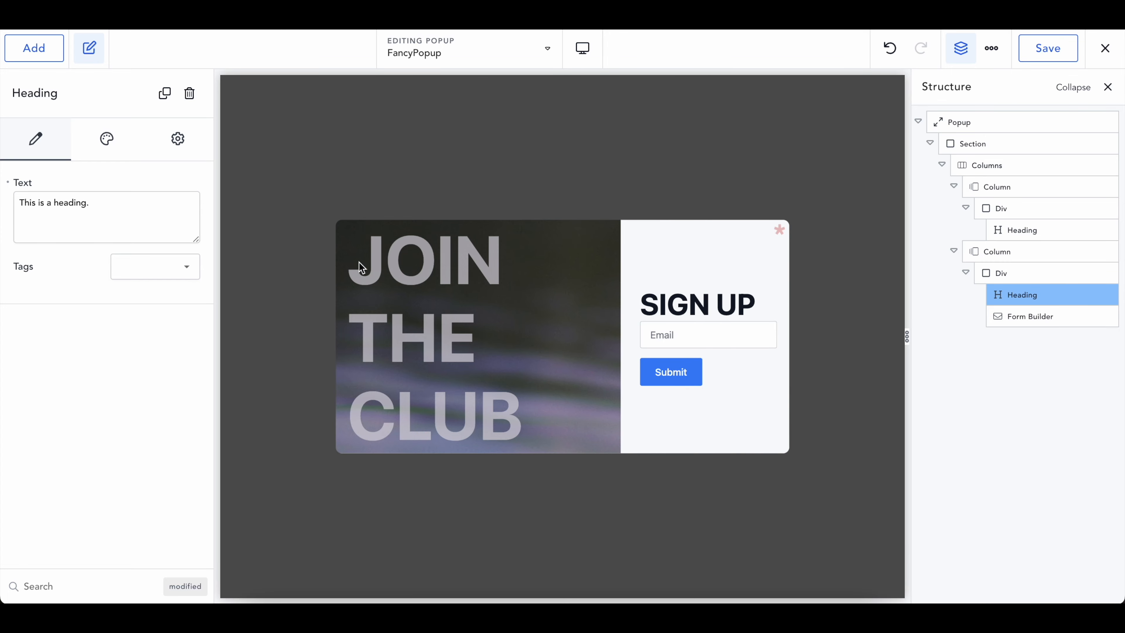
Set the font size of the SIGN UP heading to 2 rem
{"action": "left_click", "coordinate": [107, 141]}
{"action": "left_click", "coordinate": [82, 181]}
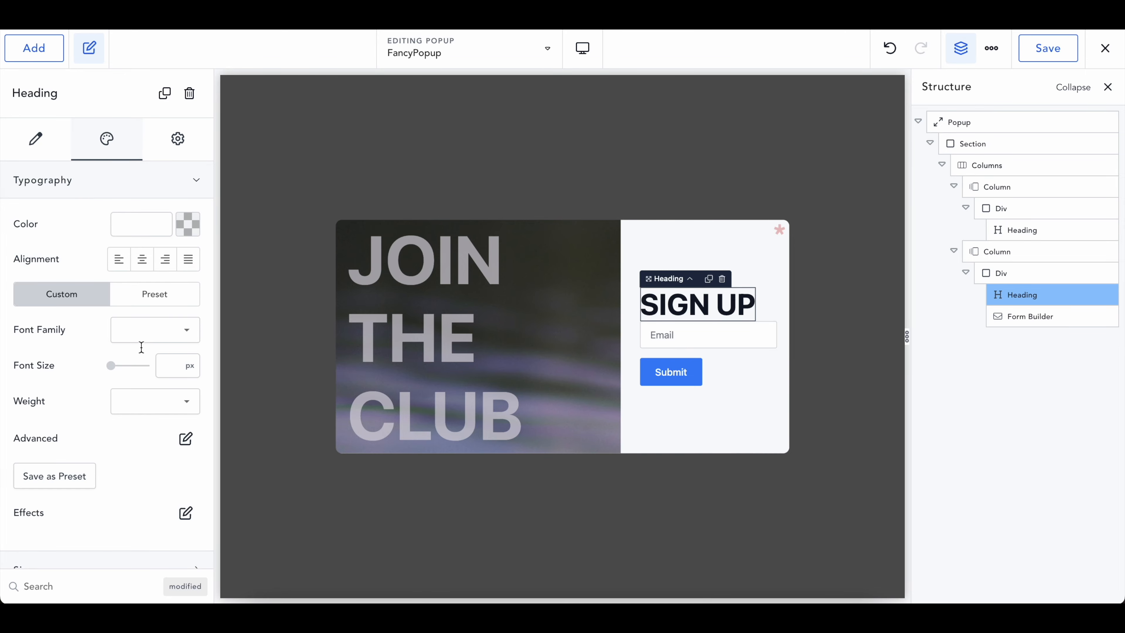
{"action": "left_click", "coordinate": [190, 366]}
{"action": "left_click", "coordinate": [198, 459]}
{"action": "left_click", "coordinate": [164, 366]}
{"action": "type", "text": "2"}
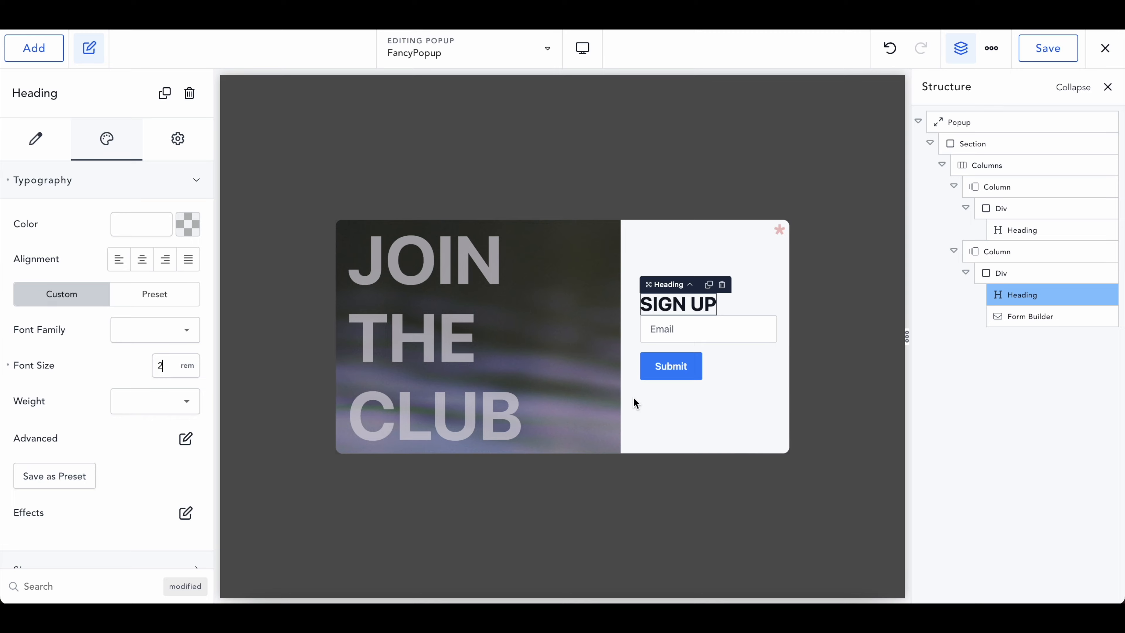
{"action": "left_click", "coordinate": [633, 397]}
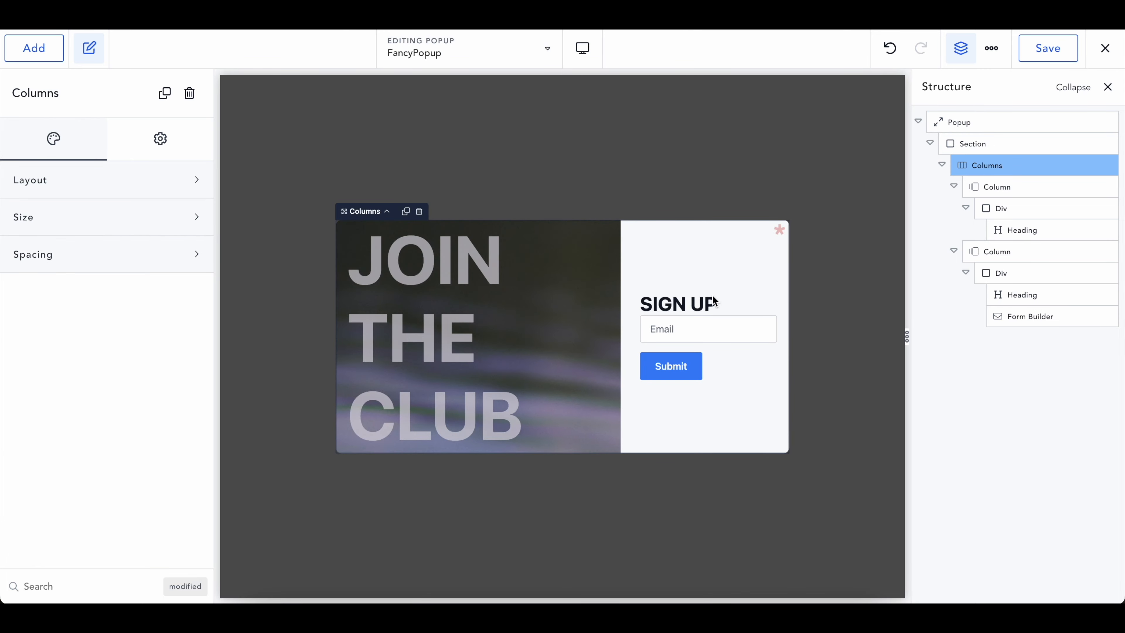
Give the SIGN UP heading a bottom margin of 20 px
{"action": "left_click", "coordinate": [708, 299]}
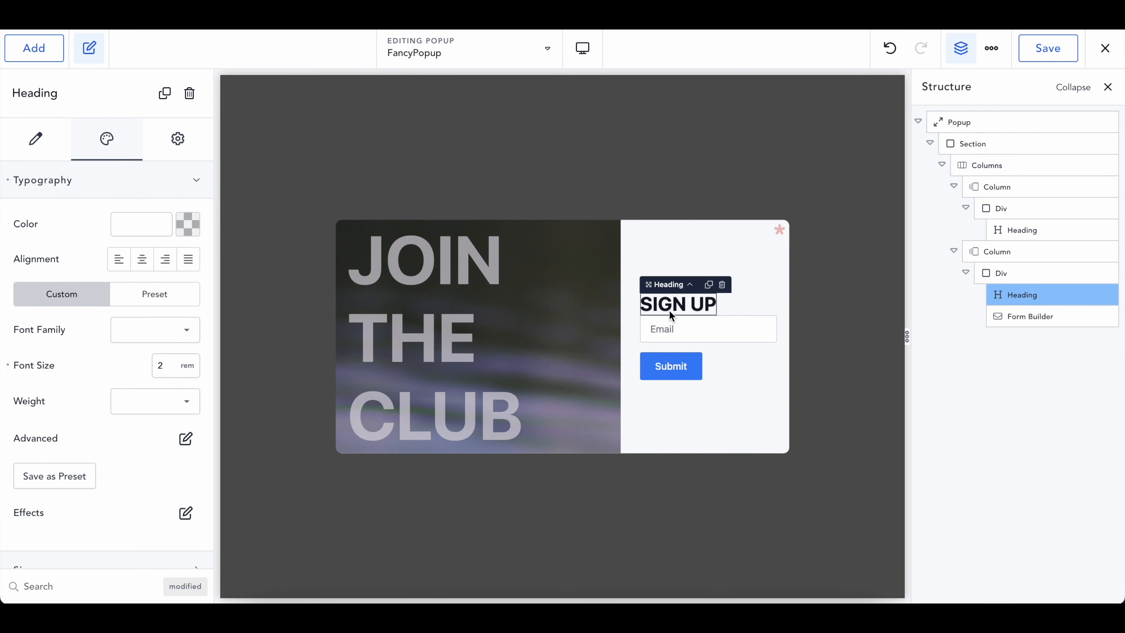
{"action": "scroll", "coordinate": [101, 400], "scroll_direction": "down", "scroll_amount": 3}
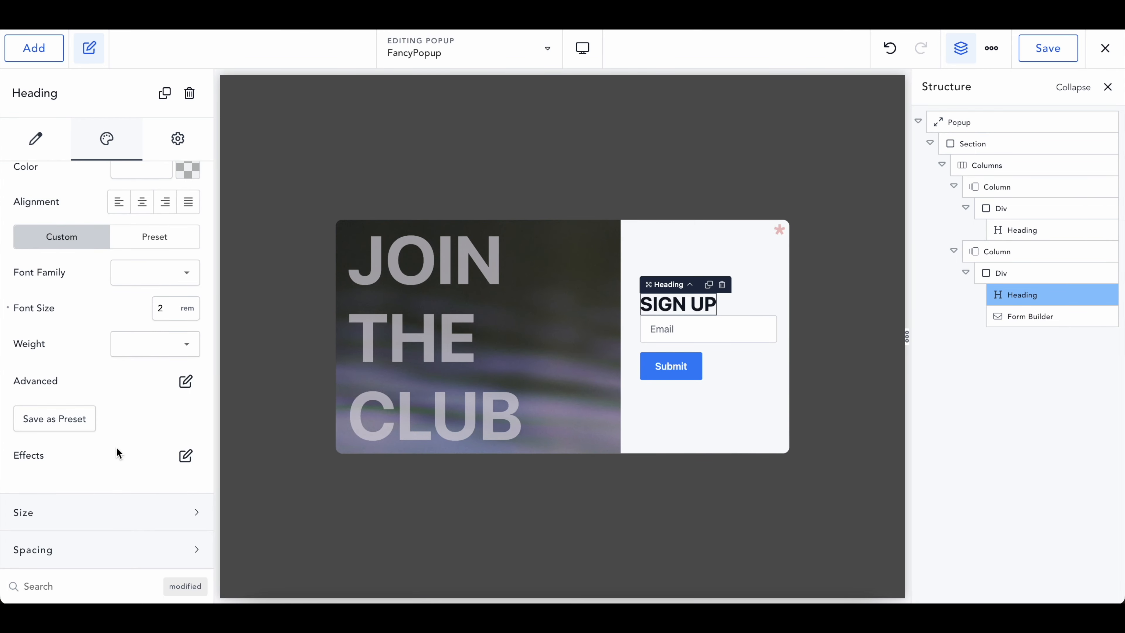
{"action": "left_click", "coordinate": [86, 548]}
{"action": "left_click", "coordinate": [162, 531]}
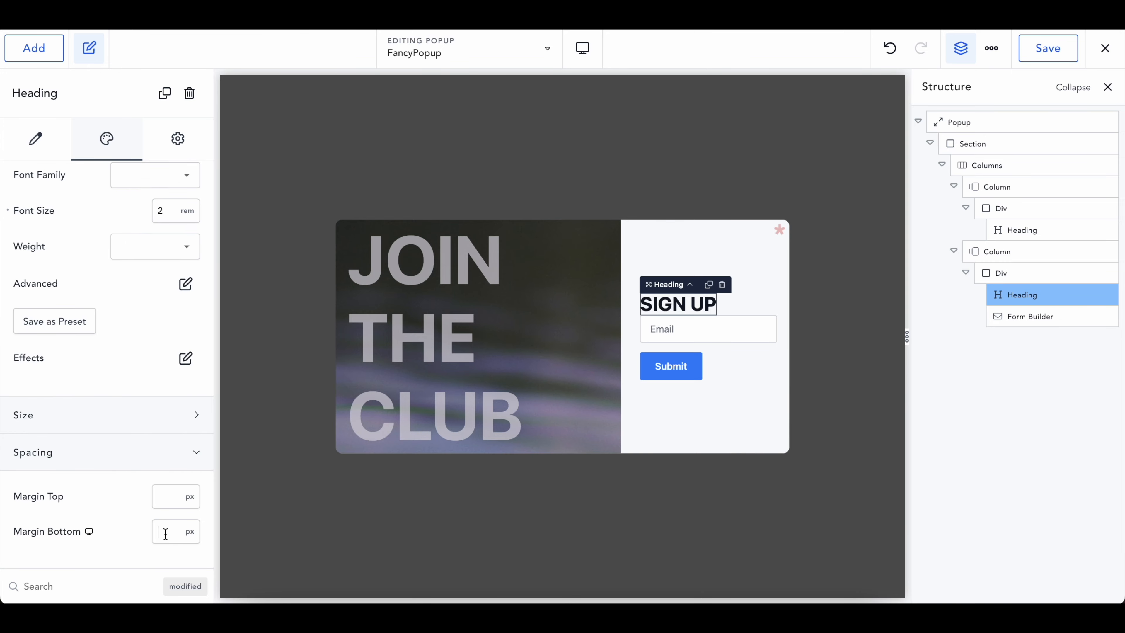
{"action": "type", "text": "20"}
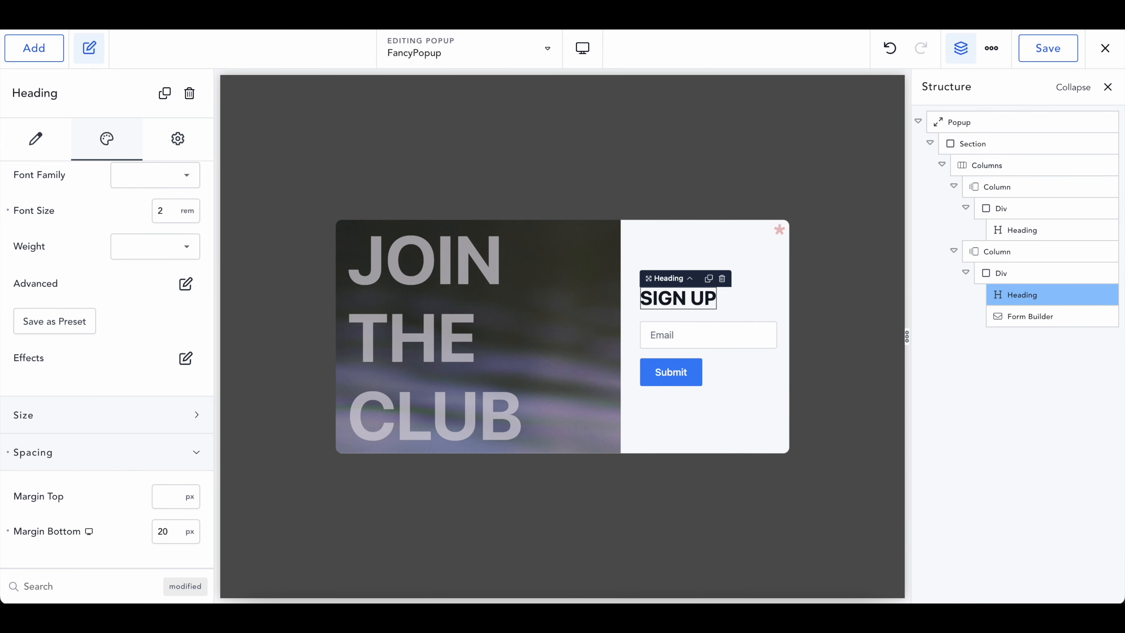
{"action": "left_click", "coordinate": [639, 251]}
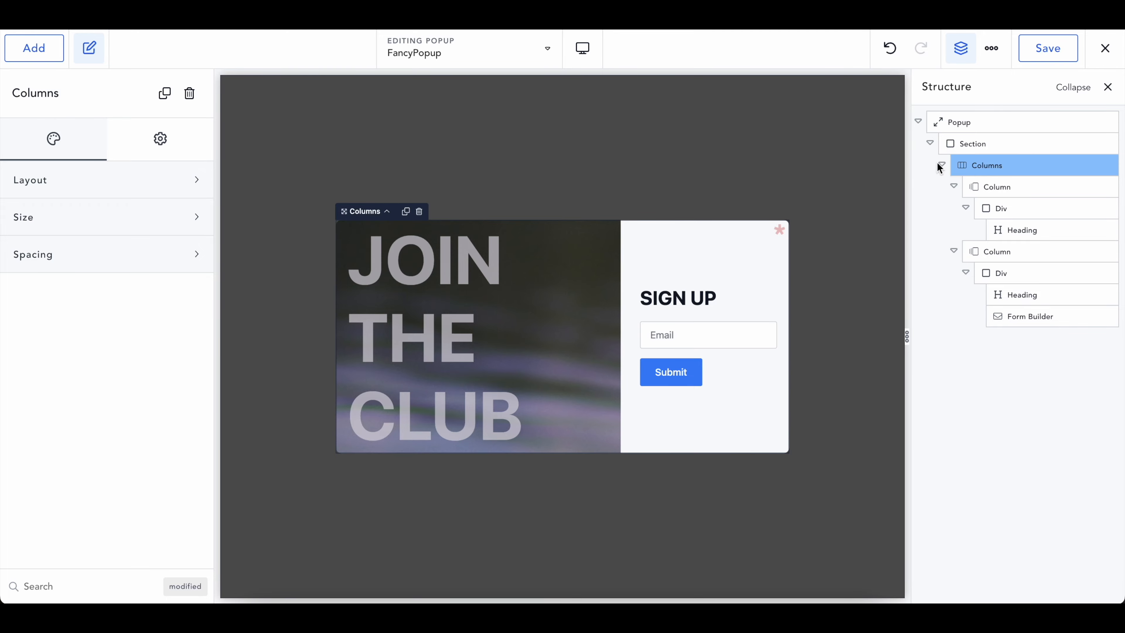
Add a default shadow to the borders of the whole popup element
{"action": "left_click", "coordinate": [988, 124]}
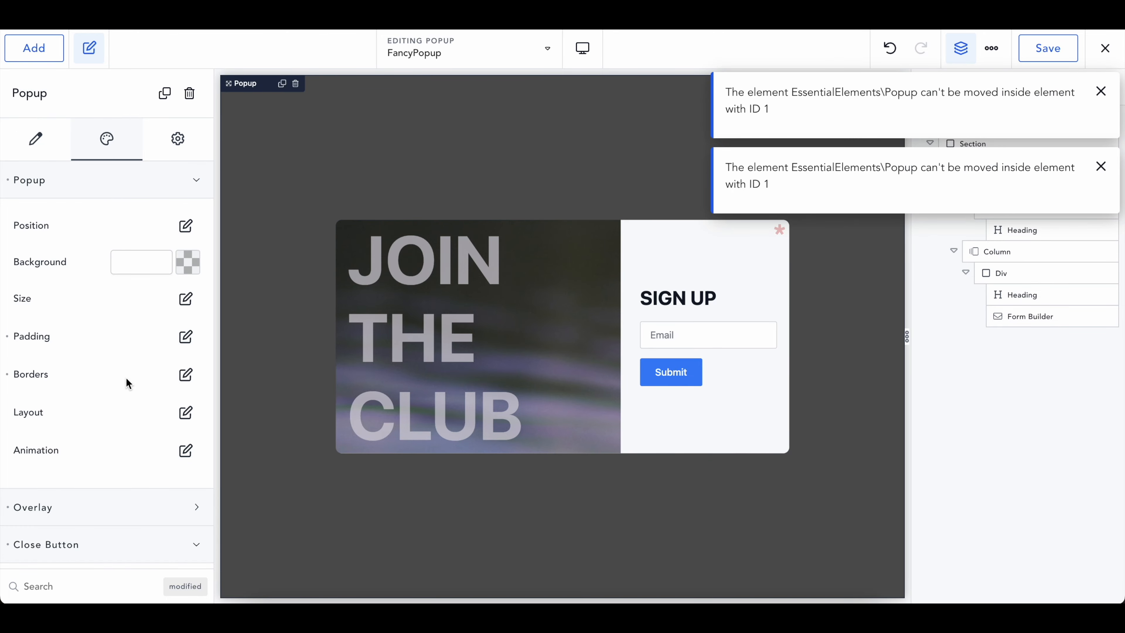
{"action": "scroll", "coordinate": [127, 379], "scroll_direction": "down", "scroll_amount": 5}
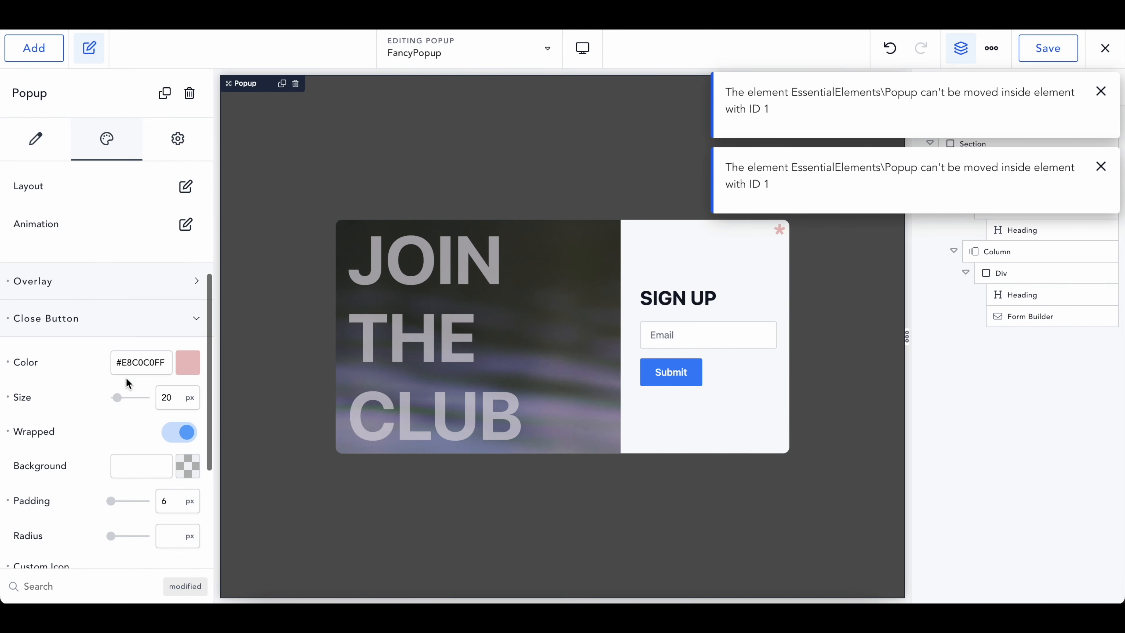
{"action": "left_click", "coordinate": [91, 306]}
{"action": "left_click", "coordinate": [186, 332]}
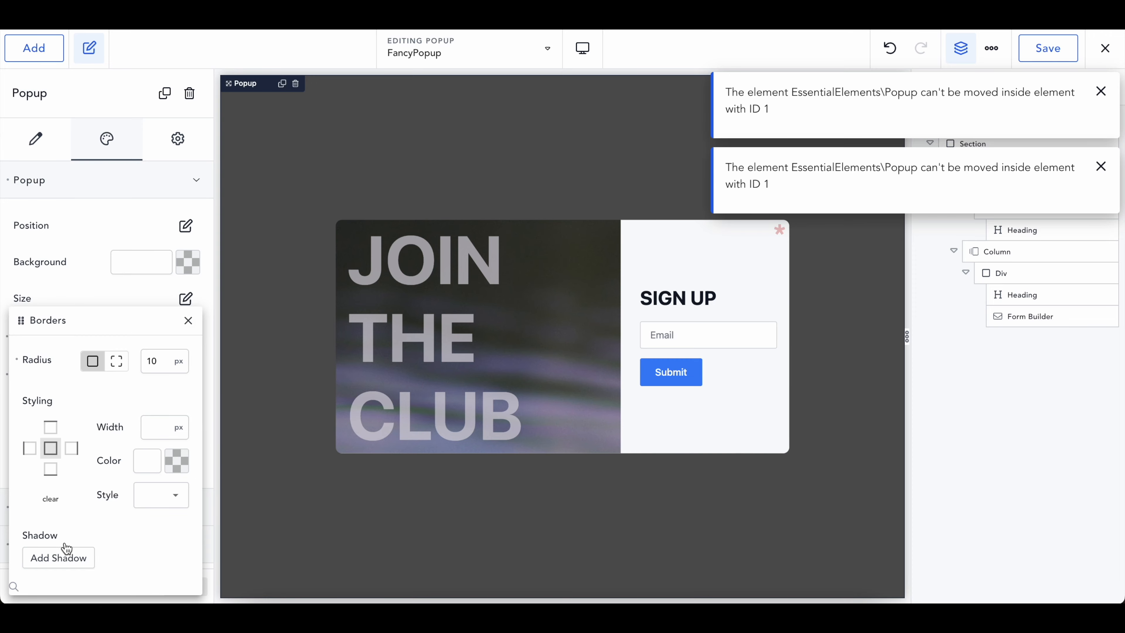
{"action": "left_click", "coordinate": [60, 557]}
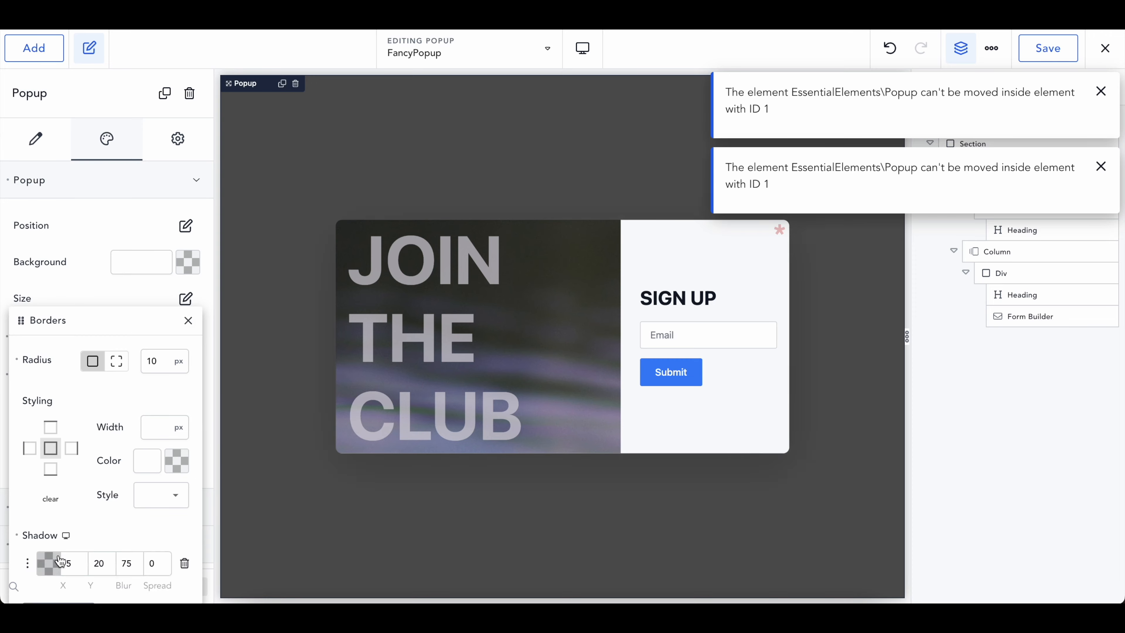
{"action": "scroll", "coordinate": [59, 560], "scroll_direction": "down", "scroll_amount": 1}
{"action": "left_click", "coordinate": [62, 567]}
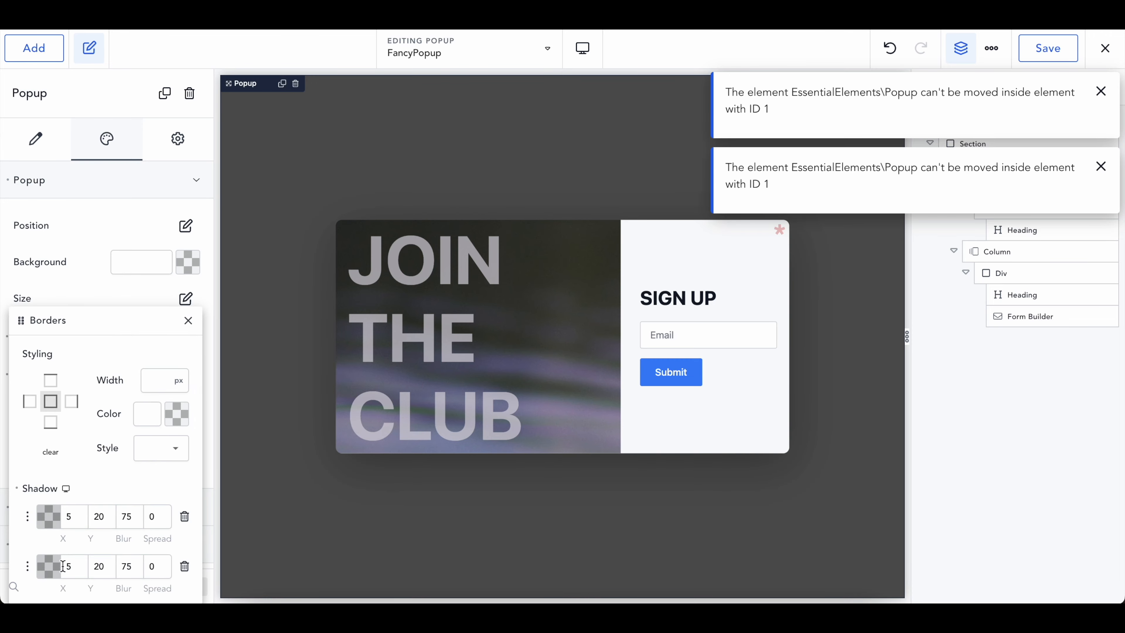
{"action": "scroll", "coordinate": [146, 471], "scroll_direction": "down", "scroll_amount": 1}
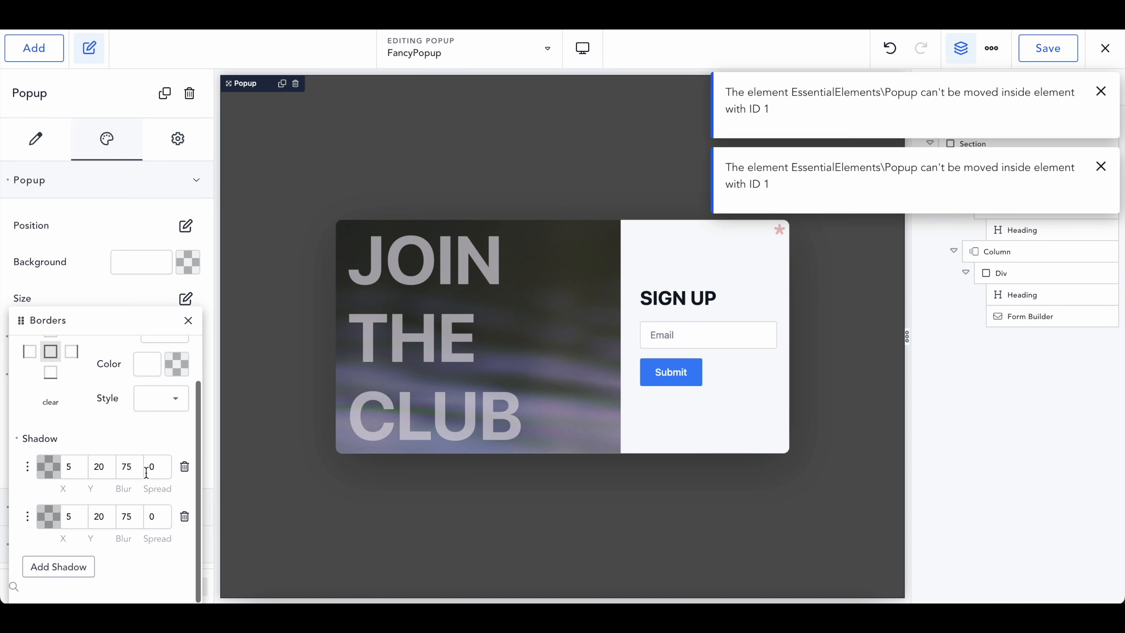
{"action": "left_click", "coordinate": [179, 518]}
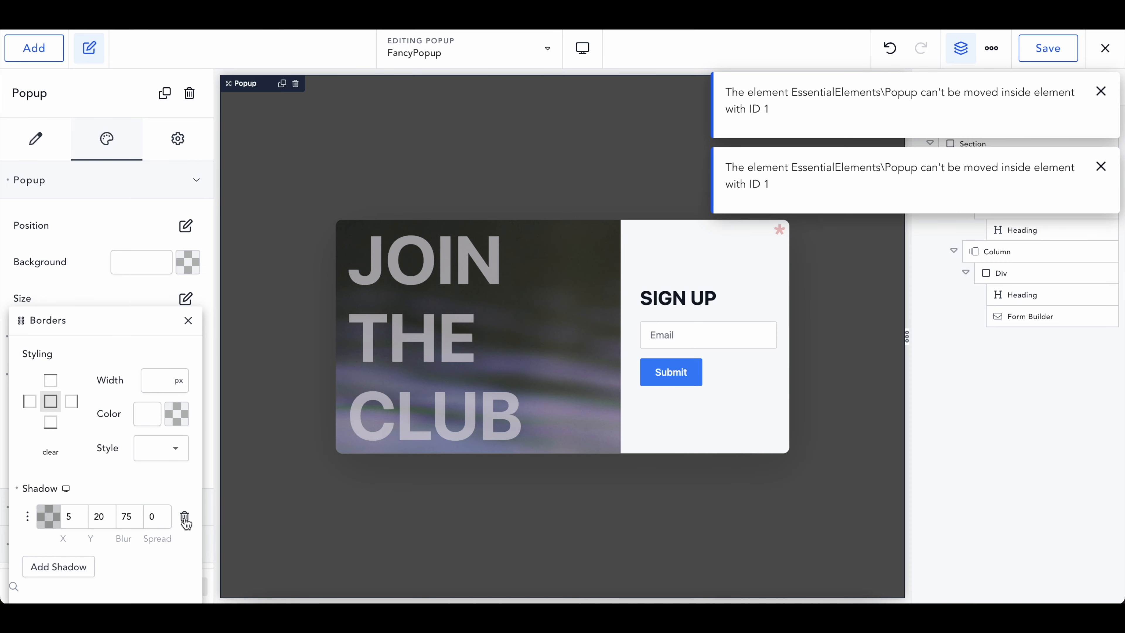
Dismiss the two notifications about moving the popup element
{"action": "left_click", "coordinate": [1101, 166]}
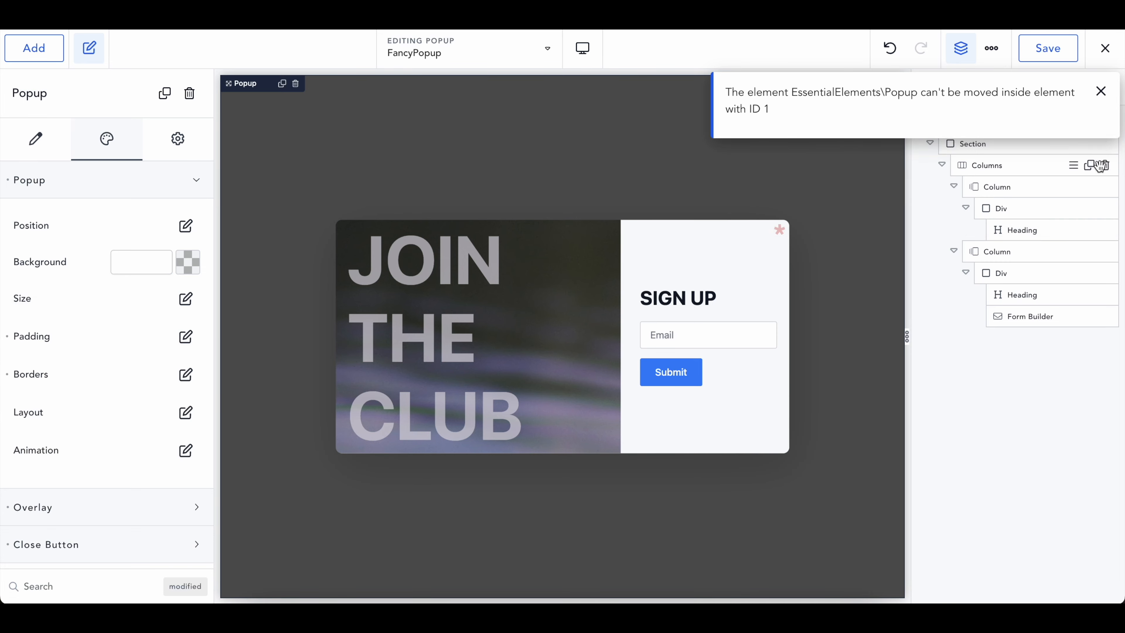
{"action": "left_click", "coordinate": [1101, 91]}
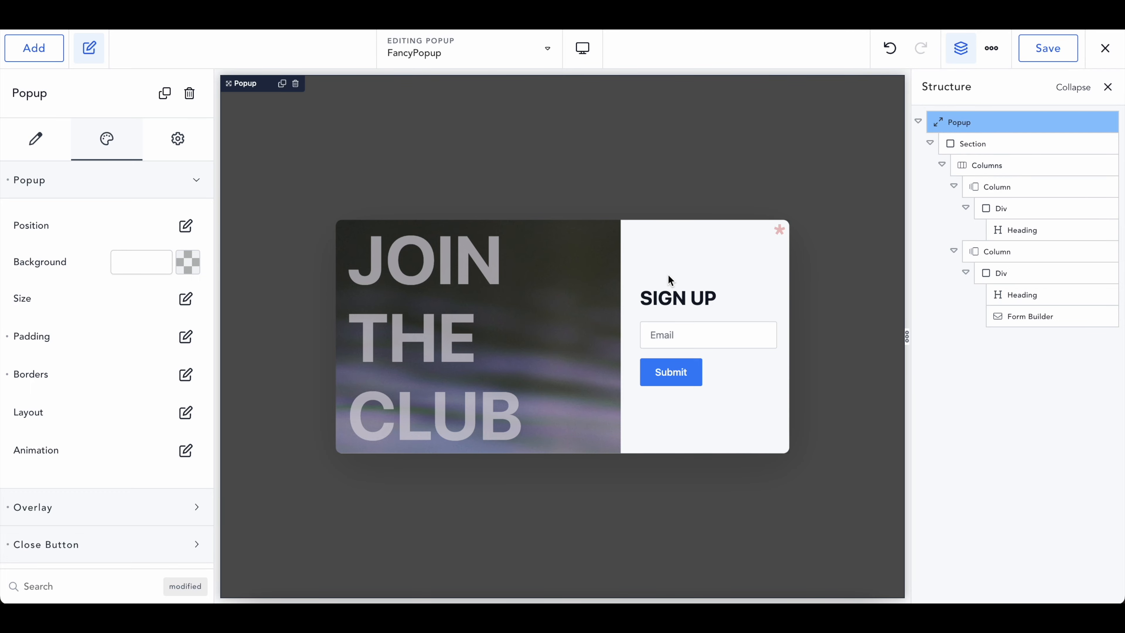
Add MailChimp to the email signup form's actions after submission
{"action": "left_click", "coordinate": [673, 335]}
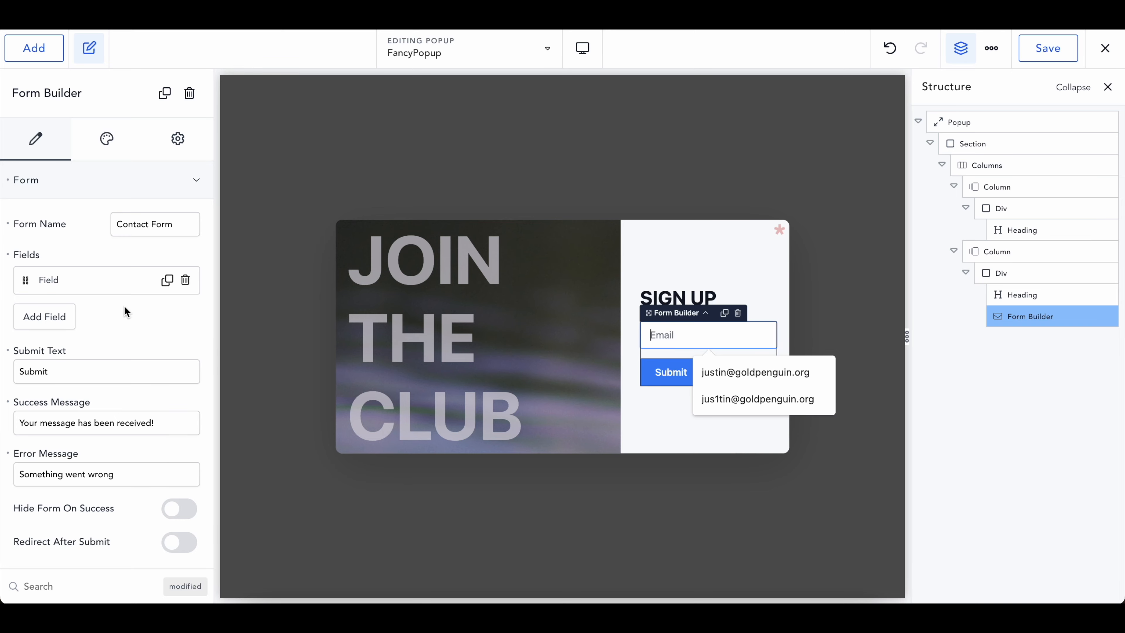
{"action": "scroll", "coordinate": [124, 310], "scroll_direction": "down", "scroll_amount": 2}
{"action": "scroll", "coordinate": [123, 301], "scroll_direction": "up", "scroll_amount": 2}
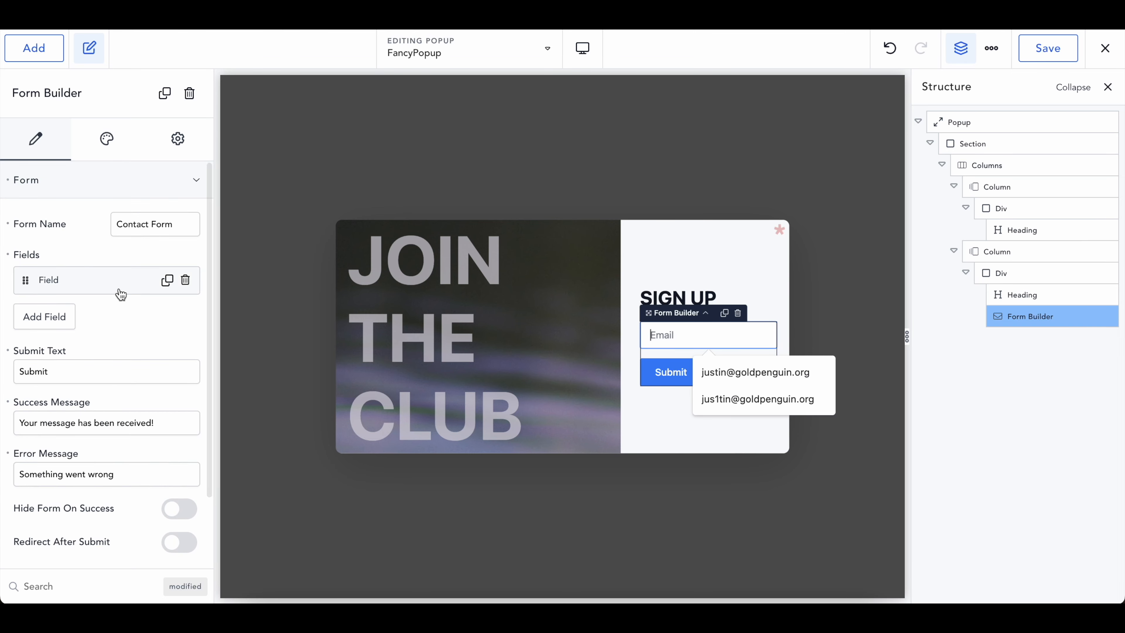
{"action": "scroll", "coordinate": [131, 331], "scroll_direction": "down", "scroll_amount": 2}
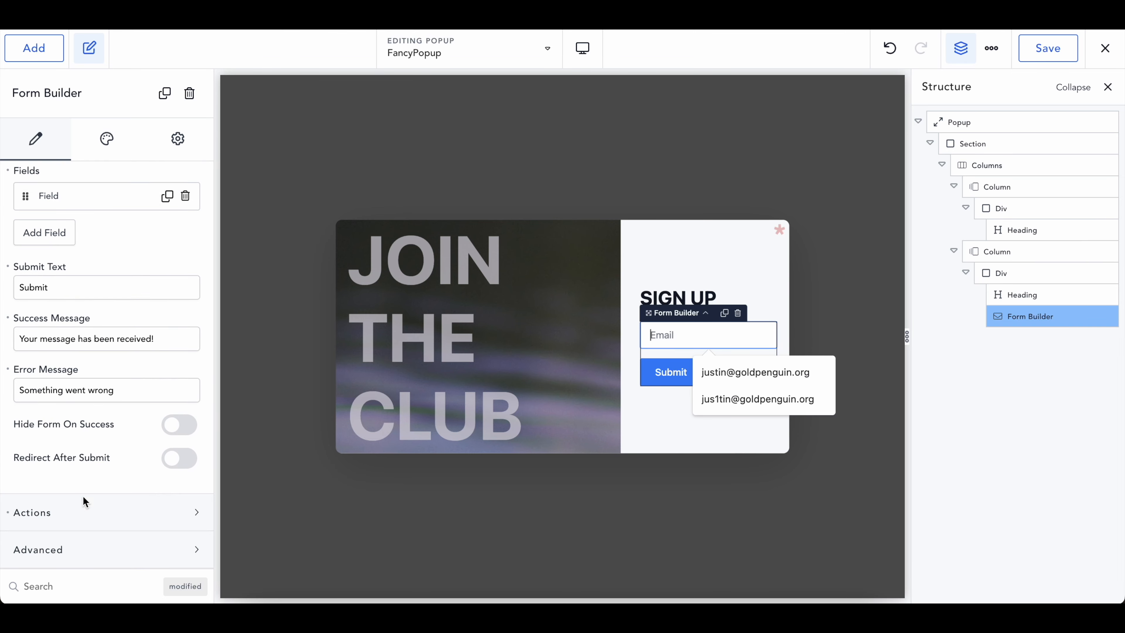
{"action": "left_click", "coordinate": [84, 512]}
{"action": "scroll", "coordinate": [83, 519], "scroll_direction": "down", "scroll_amount": 4}
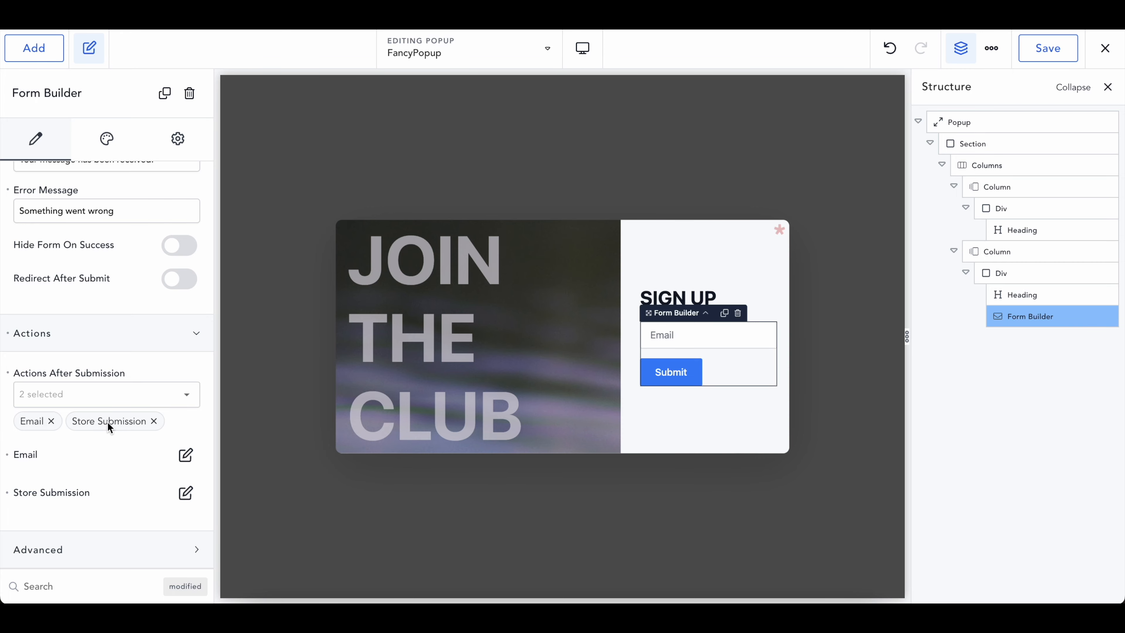
{"action": "left_click", "coordinate": [103, 395]}
{"action": "scroll", "coordinate": [103, 401], "scroll_direction": "up", "scroll_amount": 2}
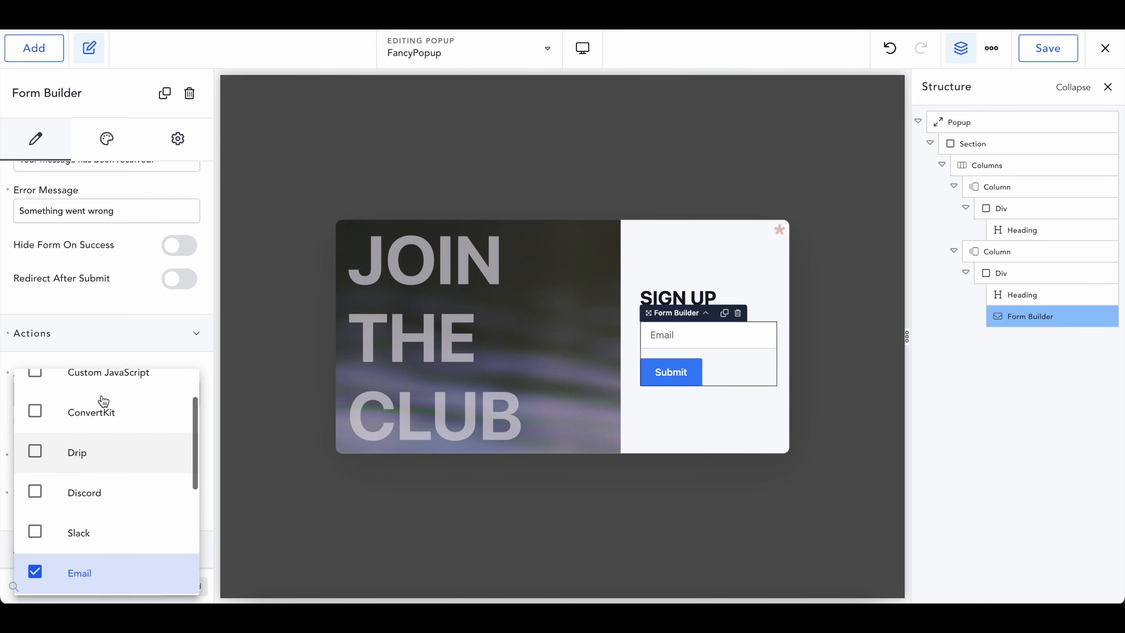
{"action": "scroll", "coordinate": [103, 401], "scroll_direction": "down", "scroll_amount": 4}
{"action": "scroll", "coordinate": [103, 401], "scroll_direction": "down", "scroll_amount": 1}
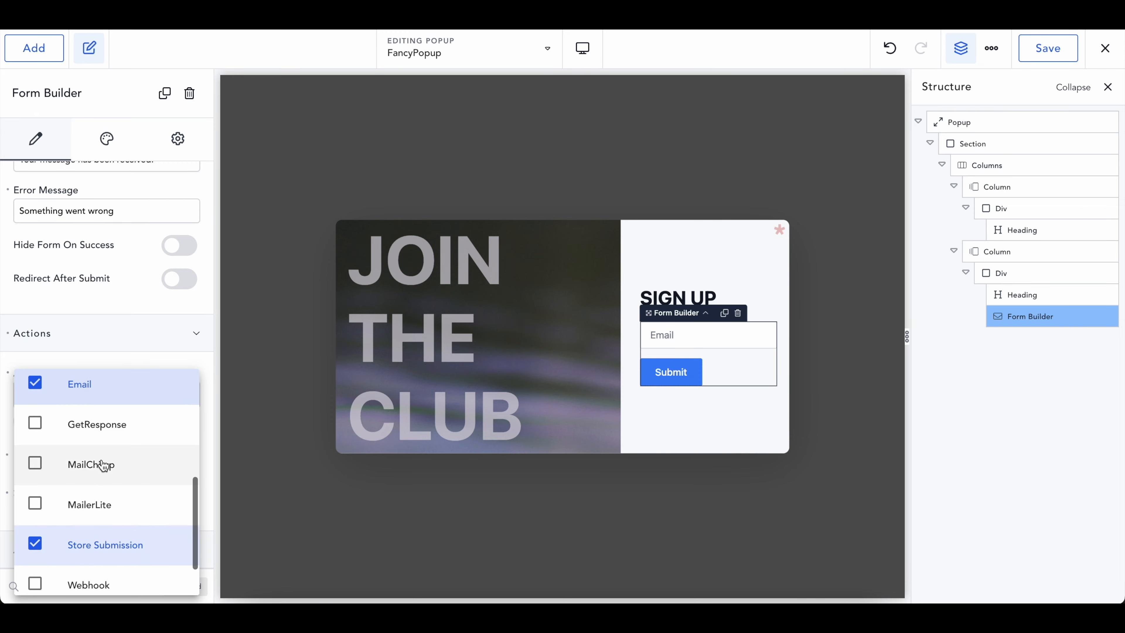
{"action": "left_click", "coordinate": [102, 464]}
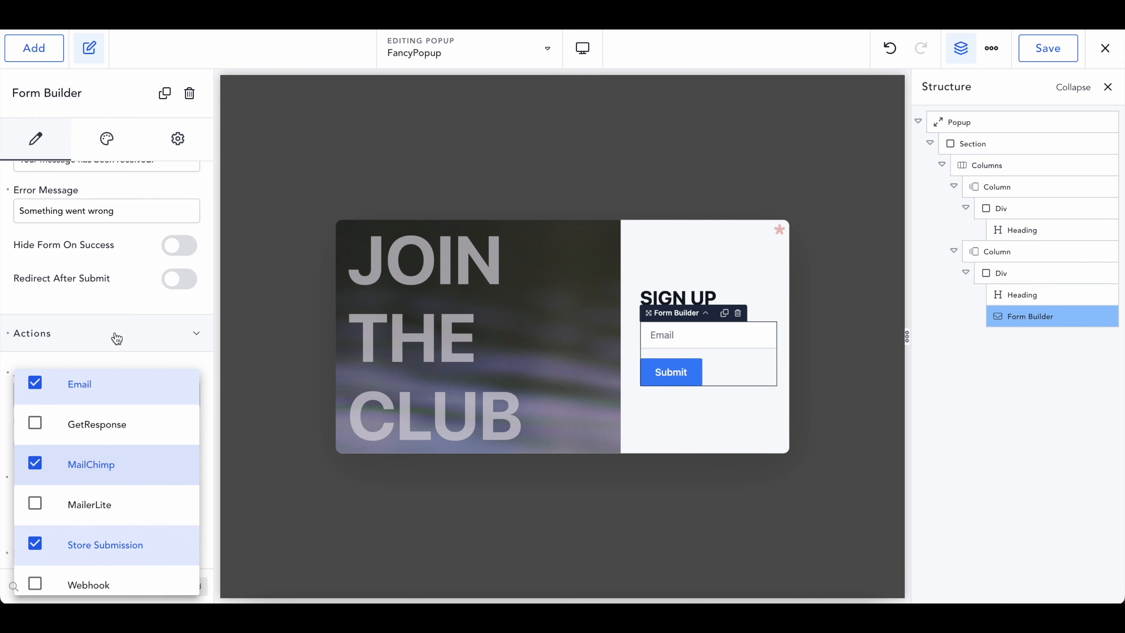
{"action": "left_click", "coordinate": [103, 355]}
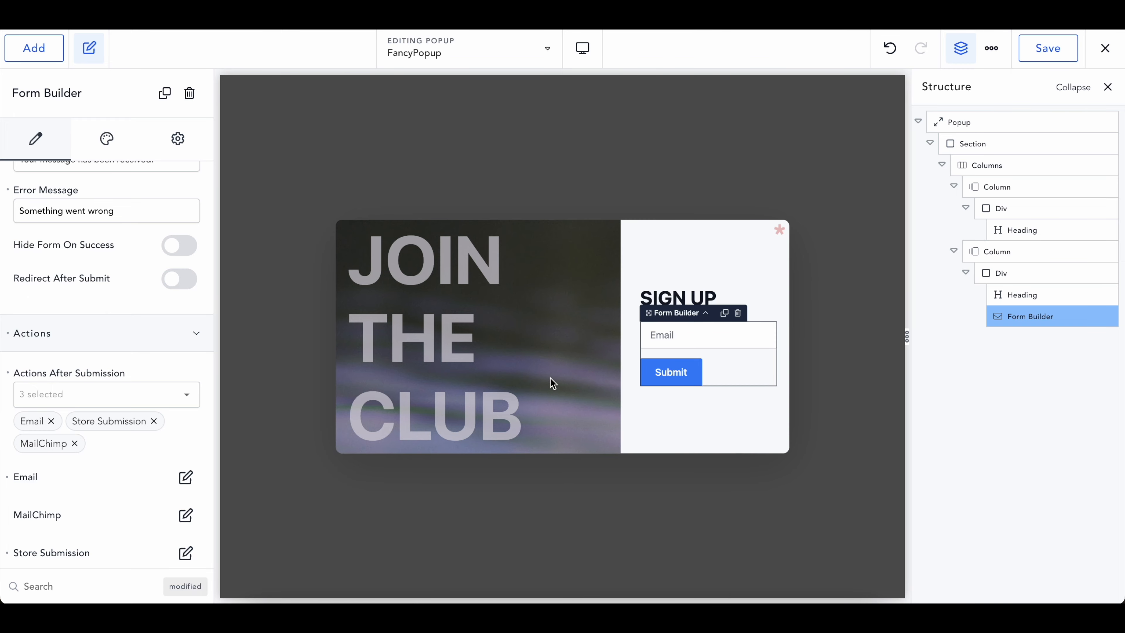
Save the FancyPopup design
{"action": "left_click", "coordinate": [652, 272]}
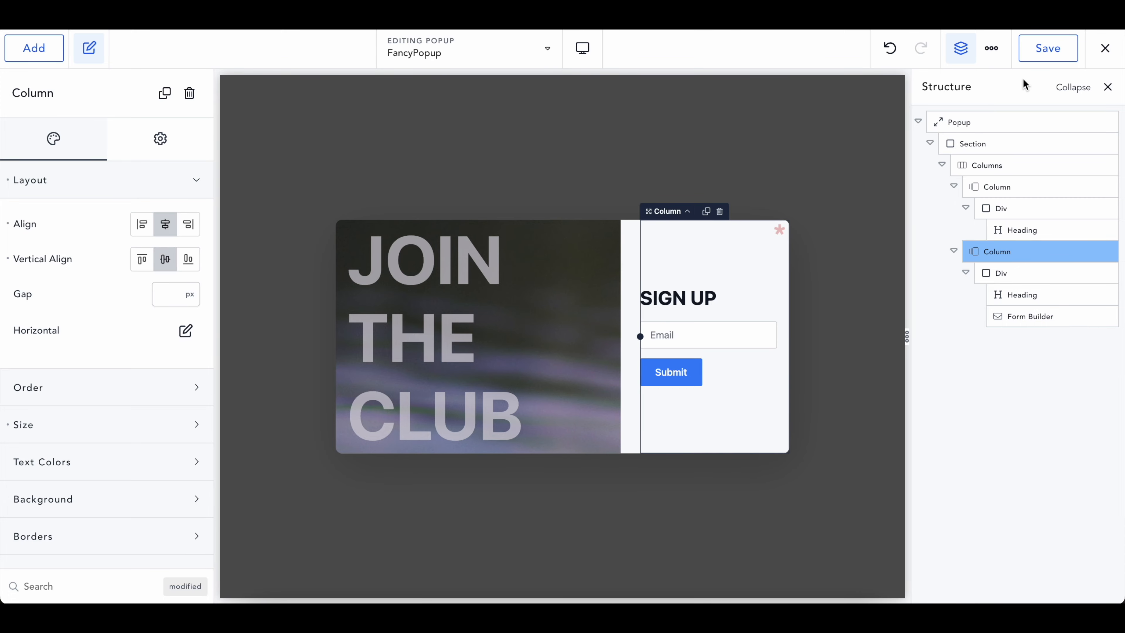
{"action": "left_click", "coordinate": [1043, 50]}
{"action": "left_click", "coordinate": [542, 195]}
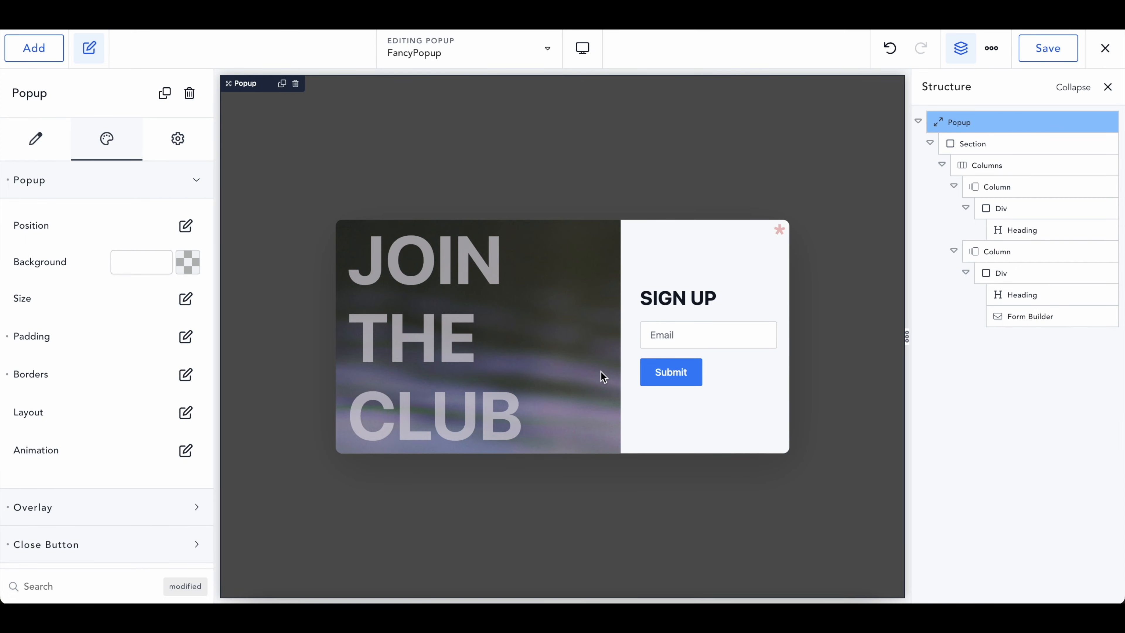